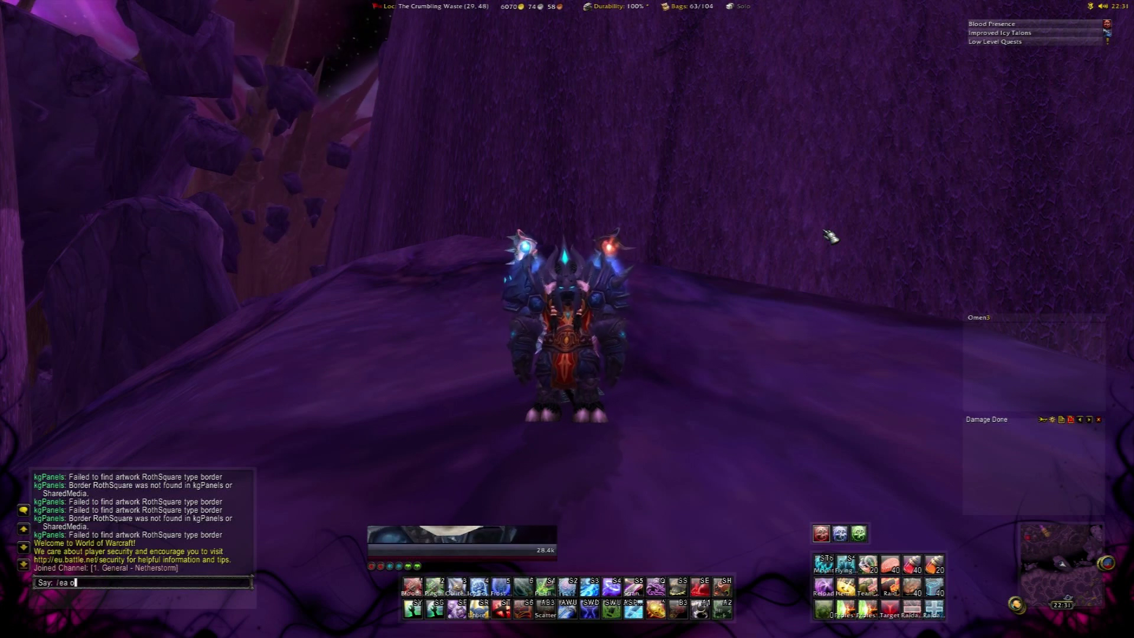
Open the EventAlert options with /ea opt, show the icon position options and reposition the alert icon frame away from the character
{"action": "type", "text": "opt"}
{"action": "key", "text": "Return"}
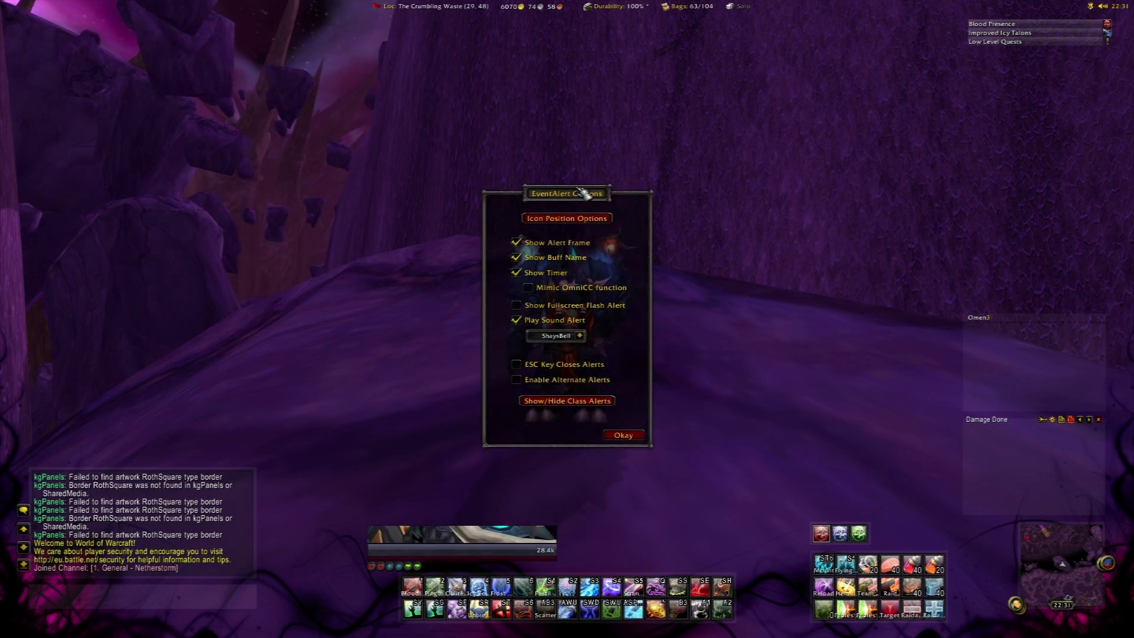
{"action": "left_click_drag", "start_coordinate": [583, 195], "coordinate": [316, 184]}
{"action": "left_click", "coordinate": [328, 208]}
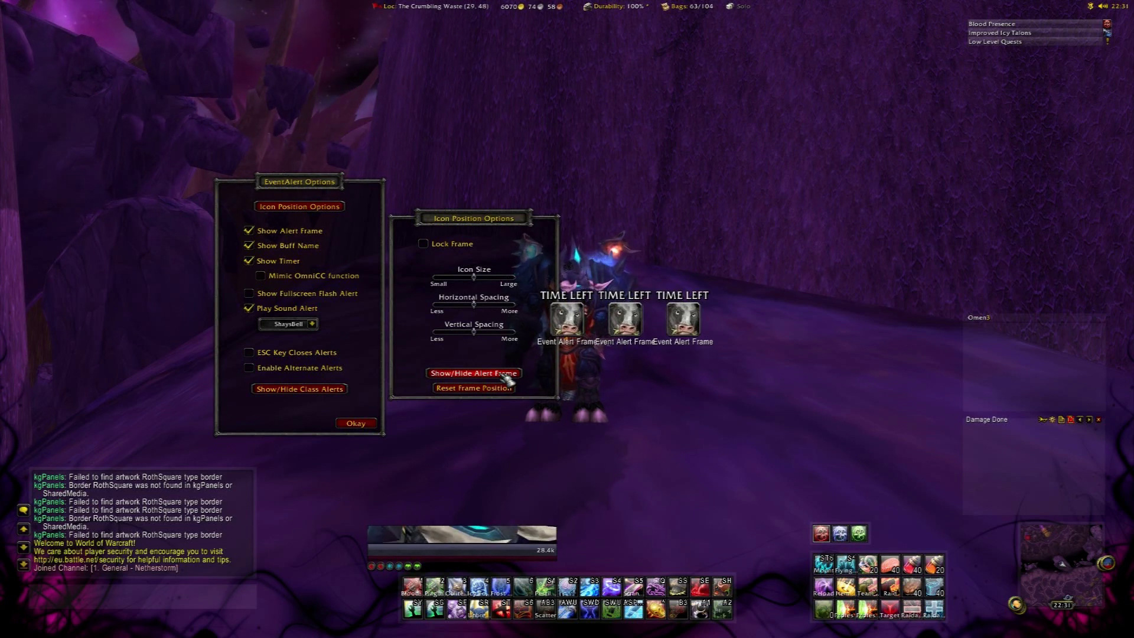
{"action": "left_click_drag", "start_coordinate": [568, 321], "coordinate": [698, 253]}
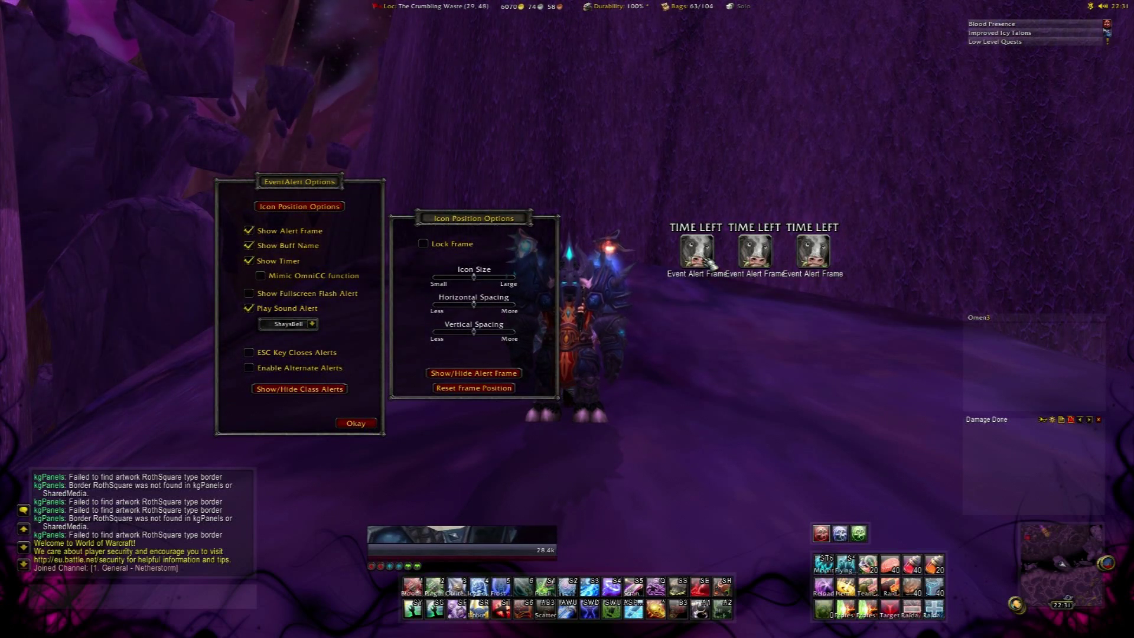
{"action": "left_click_drag", "start_coordinate": [709, 263], "coordinate": [51, 55]}
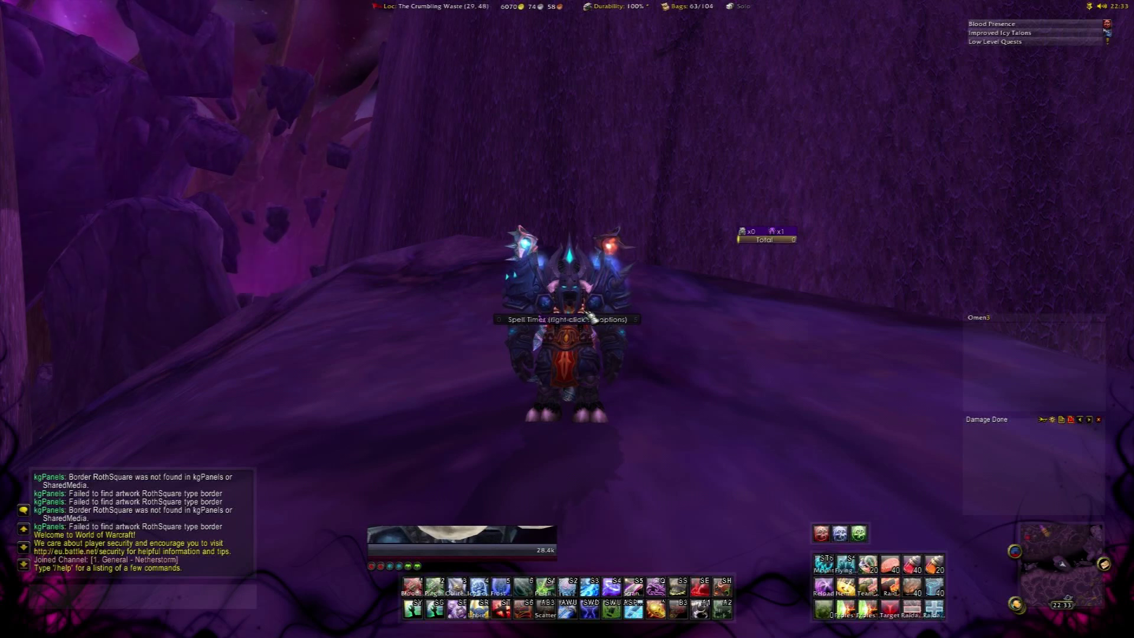
Stack the Spell Timer, the cooldown bar and the other ForteXorcist frames in a column beside the character
{"action": "left_click_drag", "start_coordinate": [596, 322], "coordinate": [771, 270]}
{"action": "left_click_drag", "start_coordinate": [605, 320], "coordinate": [842, 296]}
{"action": "left_click_drag", "start_coordinate": [593, 320], "coordinate": [798, 319]}
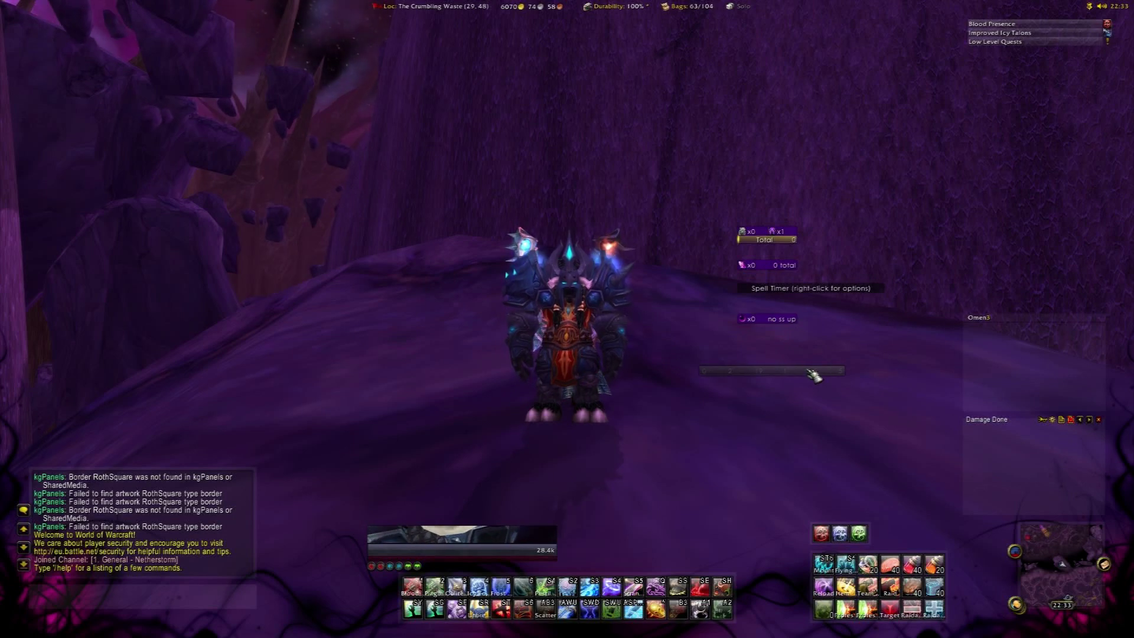
{"action": "left_click_drag", "start_coordinate": [810, 373], "coordinate": [858, 345]}
Cast Horn of Winter and place Death and Decay on the ground to test the spell and cooldown timers
{"action": "left_click", "coordinate": [700, 608]}
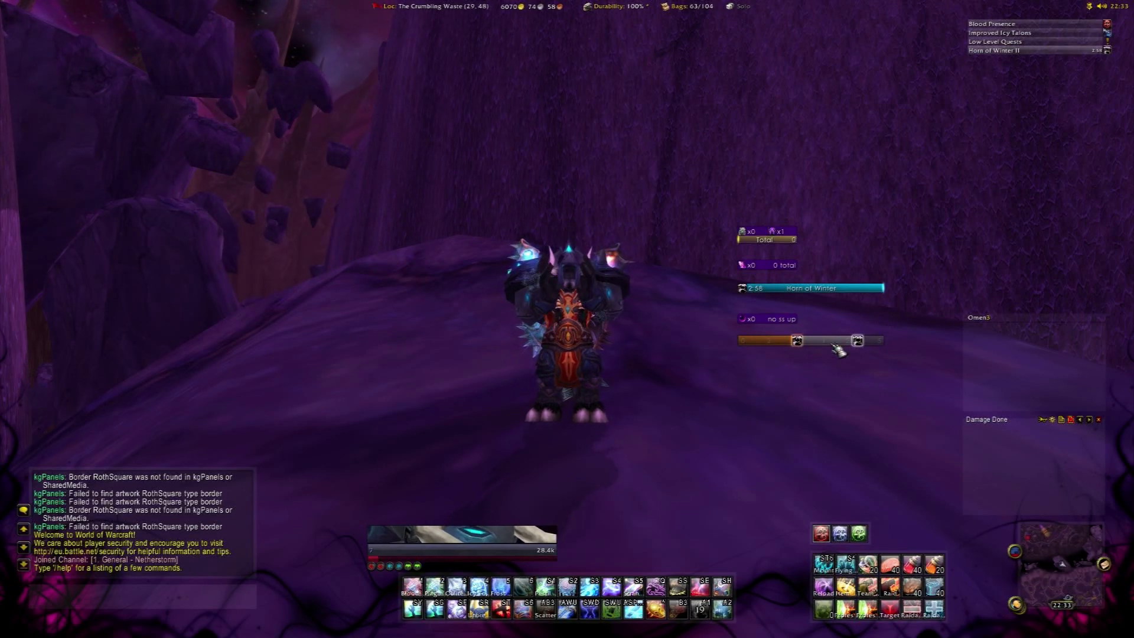
{"action": "left_click", "coordinate": [721, 586]}
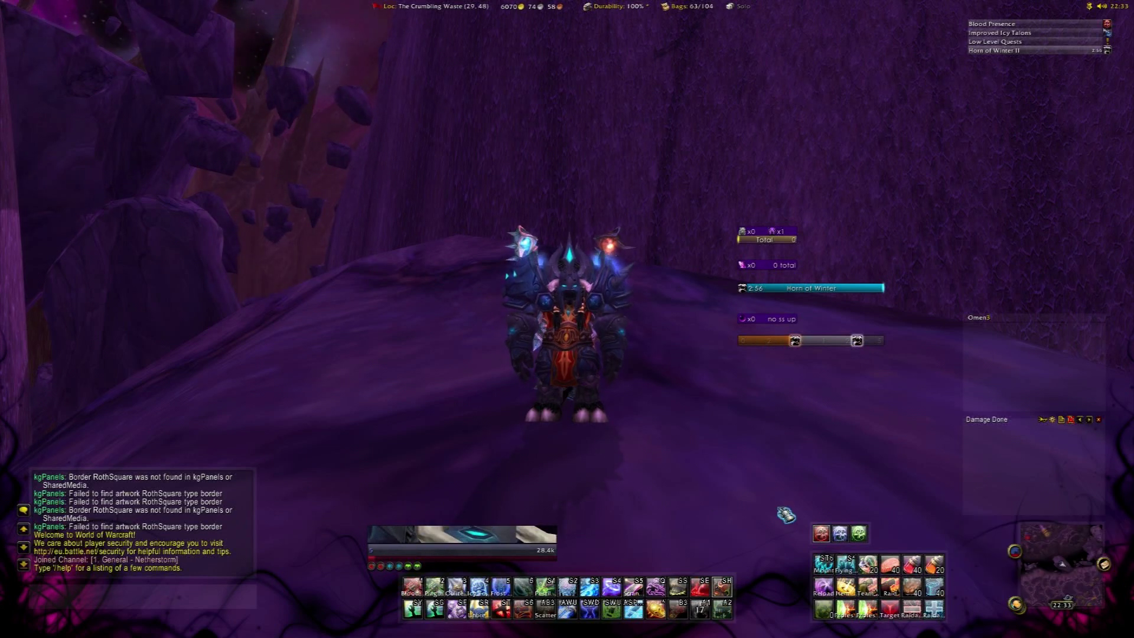
{"action": "left_click", "coordinate": [778, 515]}
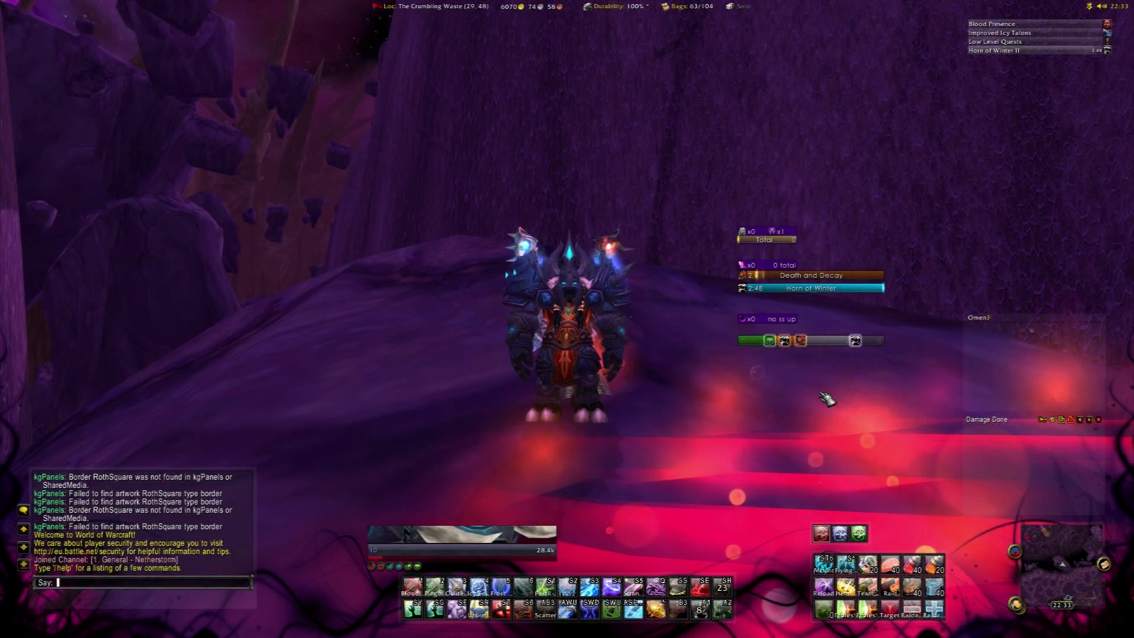
Open the ForteXorcist options with /fx and move the options window away from the screen centre
{"action": "type", "text": "/fx"}
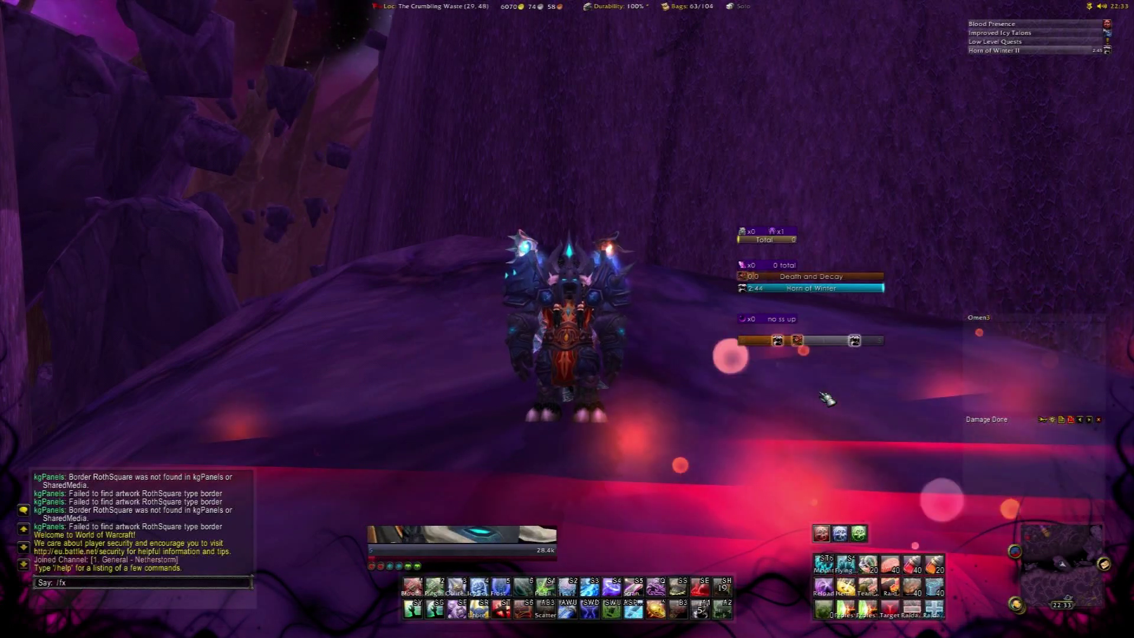
{"action": "key", "text": "Return"}
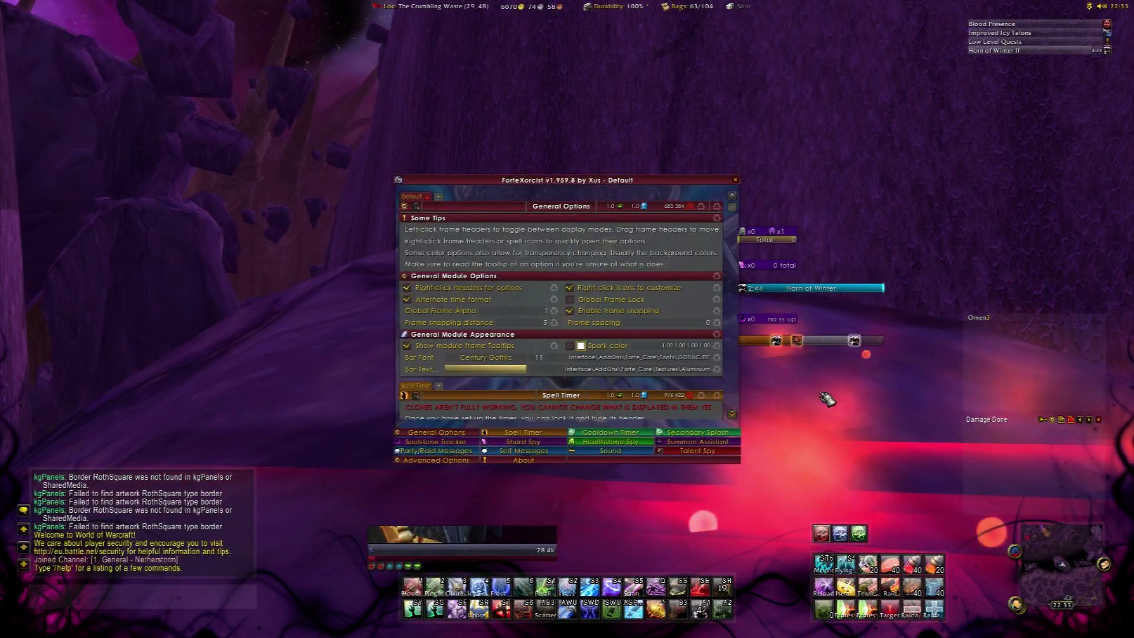
{"action": "left_click_drag", "start_coordinate": [564, 183], "coordinate": [258, 70]}
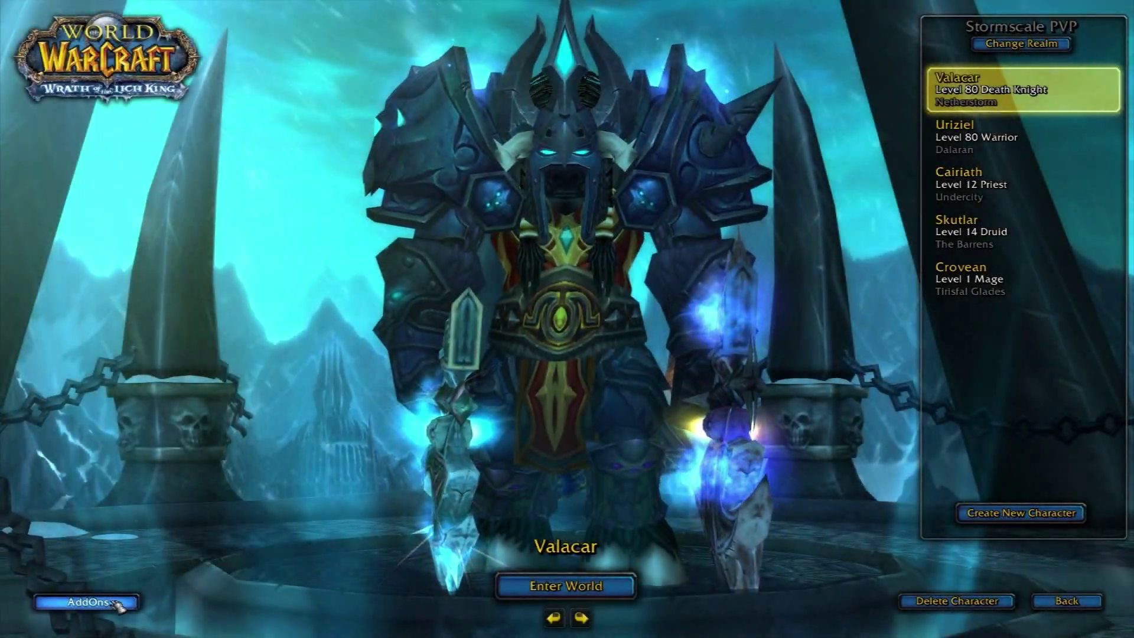
Disable the ForteCooldown, ForteTalent and ForteVehicle modules in the character screen's AddOn list
{"action": "left_click", "coordinate": [114, 601]}
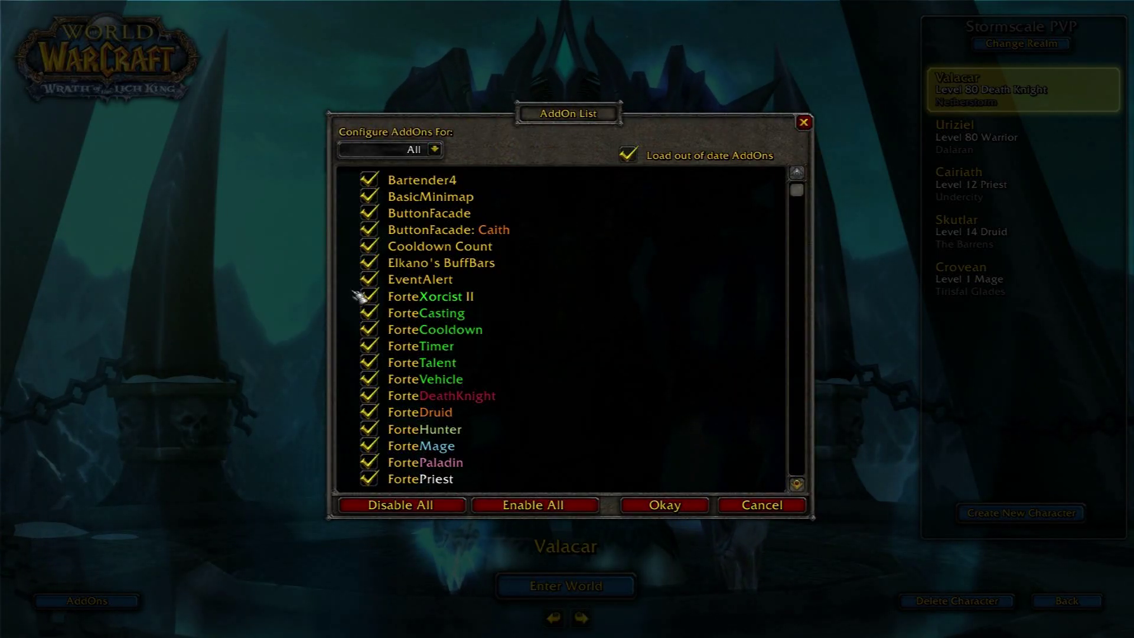
{"action": "left_click", "coordinate": [369, 330]}
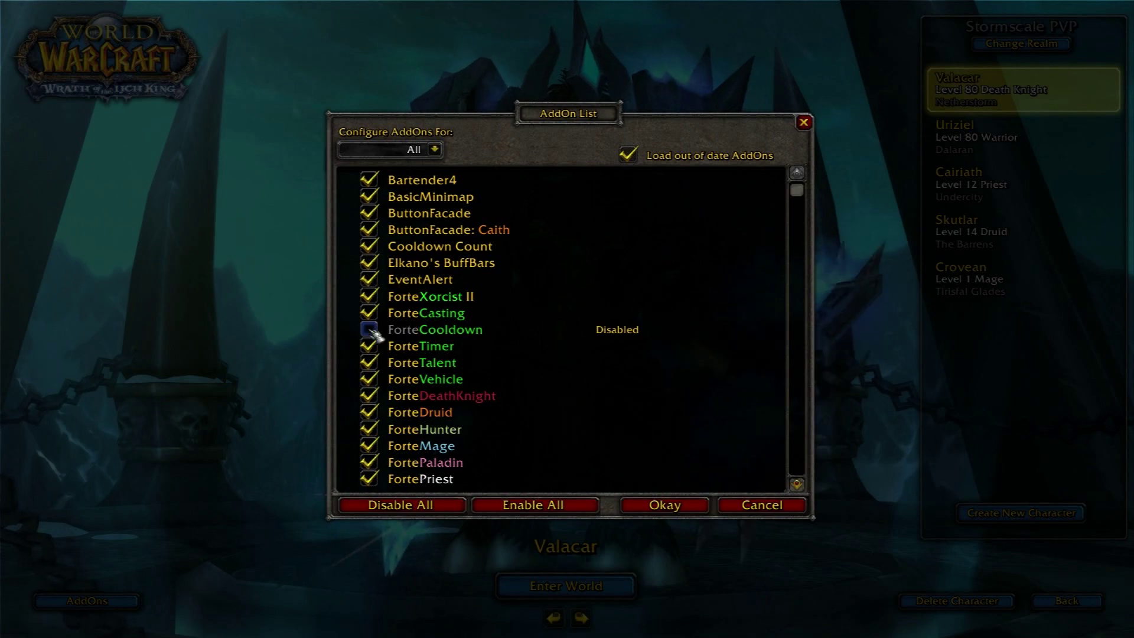
{"action": "left_click", "coordinate": [370, 363]}
{"action": "left_click", "coordinate": [369, 379]}
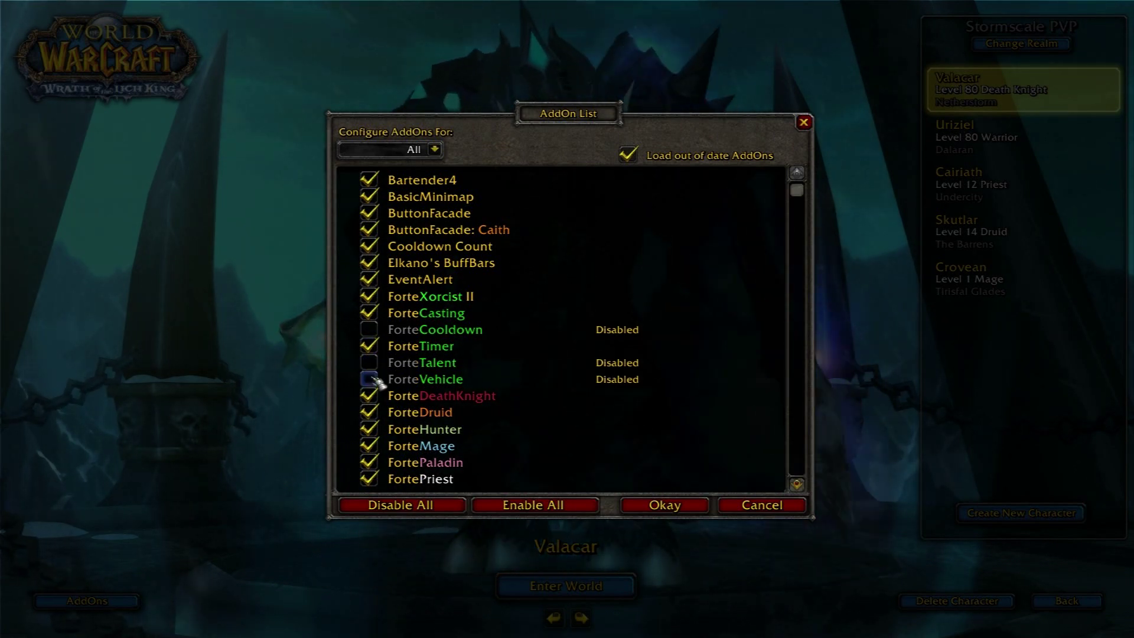
Disable the Forte modules of every class except ForteDeathKnight and accept the AddOn list changes
{"action": "left_click", "coordinate": [369, 412]}
{"action": "left_click", "coordinate": [369, 429]}
{"action": "left_click", "coordinate": [369, 462]}
{"action": "left_click", "coordinate": [369, 480]}
{"action": "scroll", "coordinate": [370, 355], "scroll_direction": "down", "scroll_amount": 2}
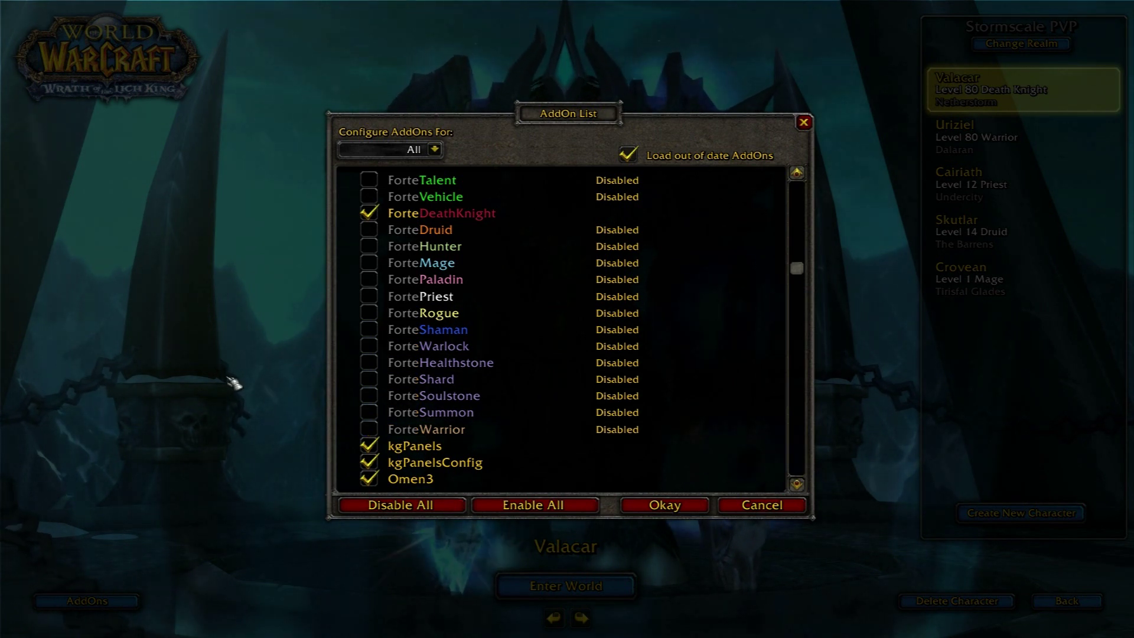
{"action": "scroll", "coordinate": [511, 354], "scroll_direction": "up", "scroll_amount": 2}
{"action": "left_click", "coordinate": [666, 508]}
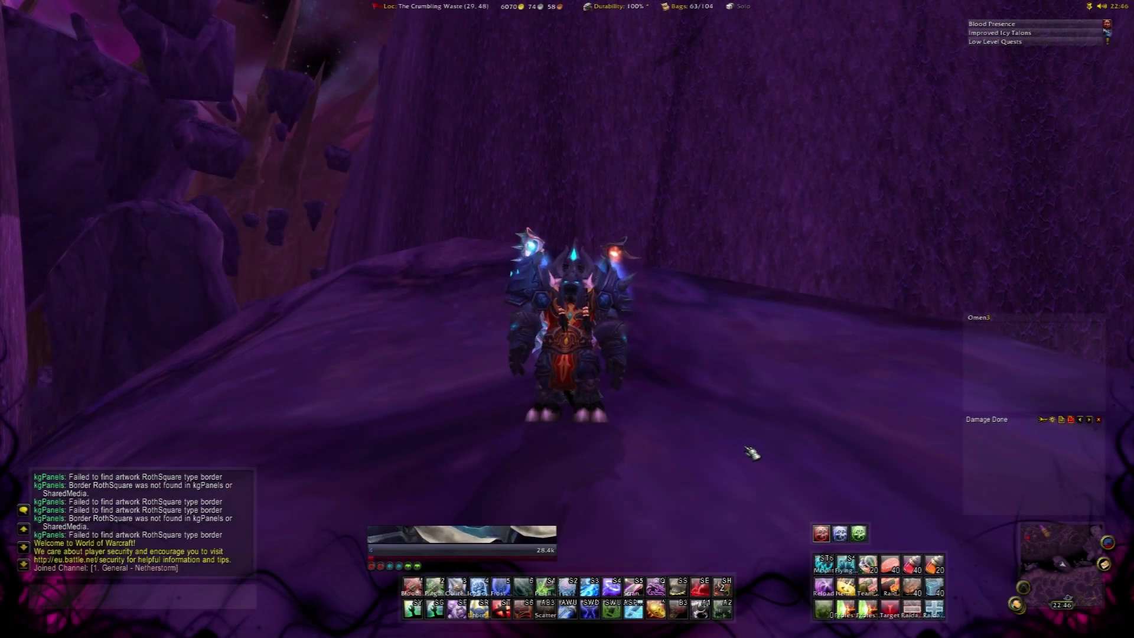
Open Deadly Boss Mods with /dbm and look at the Crusader's Coliseum and Ulduar boss mod entries
{"action": "key", "text": "Return"}
{"action": "type", "text": "/dbm"}
{"action": "key", "text": "Return"}
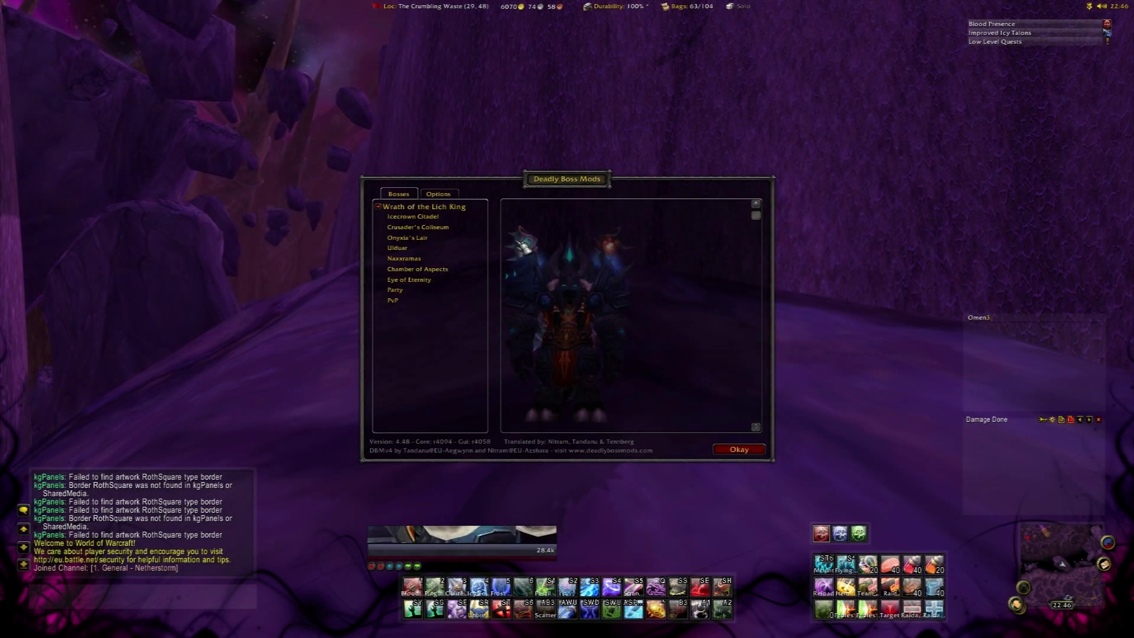
{"action": "left_click", "coordinate": [451, 226]}
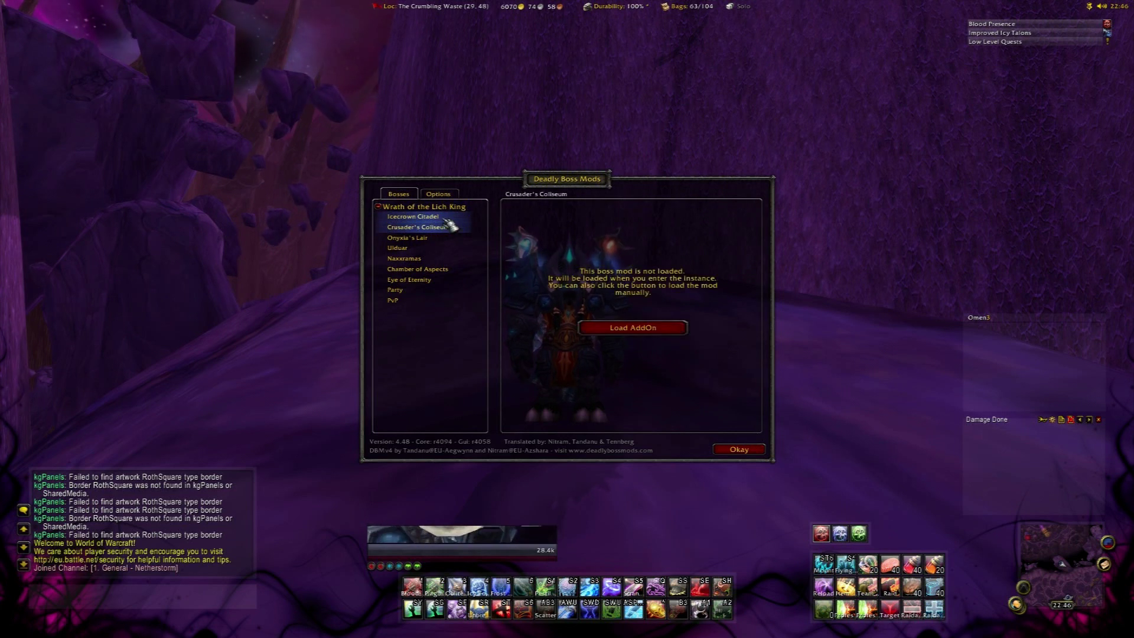
{"action": "left_click", "coordinate": [442, 248]}
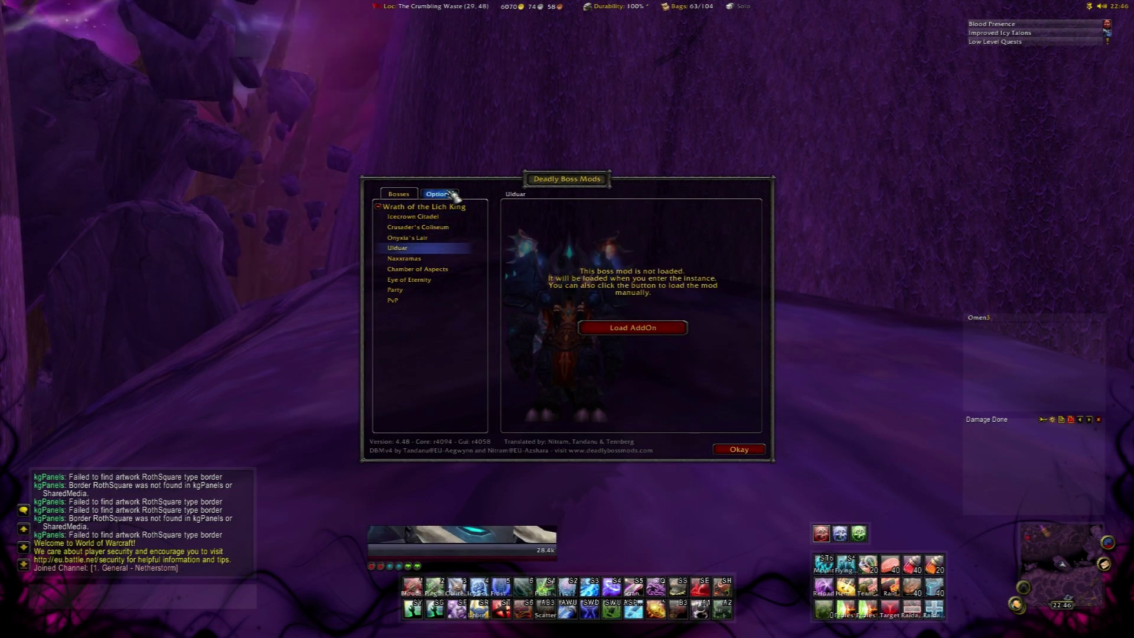
Make the raid warning frame movable in the DBM Raid Warnings options and set the warning colors to white
{"action": "left_click", "coordinate": [437, 205]}
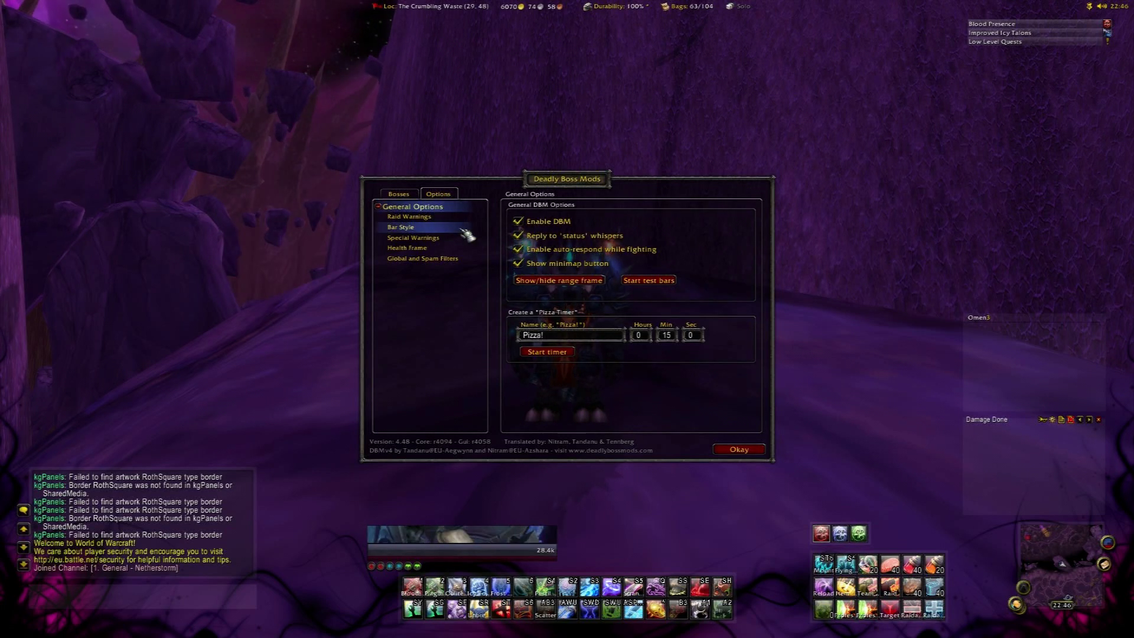
{"action": "left_click", "coordinate": [458, 219]}
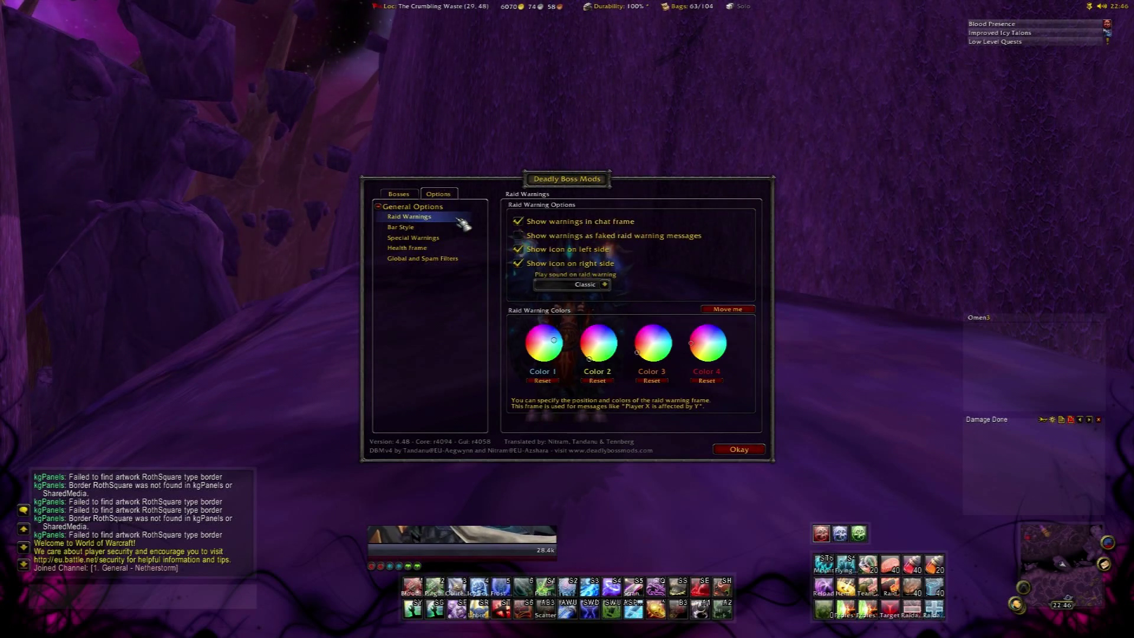
{"action": "left_click", "coordinate": [745, 314]}
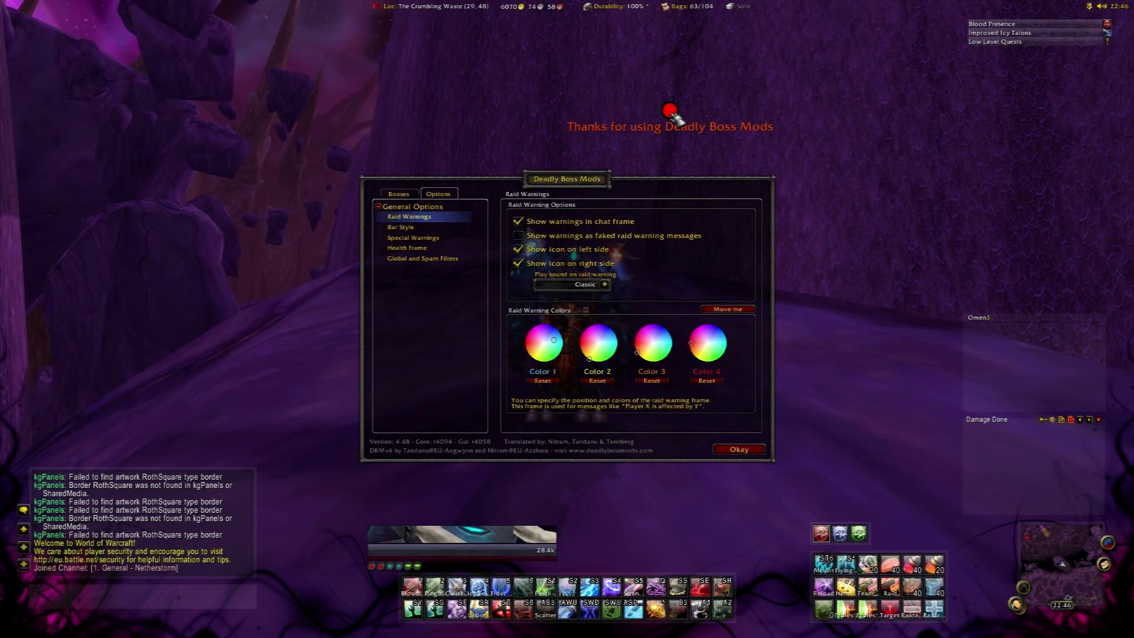
{"action": "left_click_drag", "start_coordinate": [546, 343], "coordinate": [544, 345]}
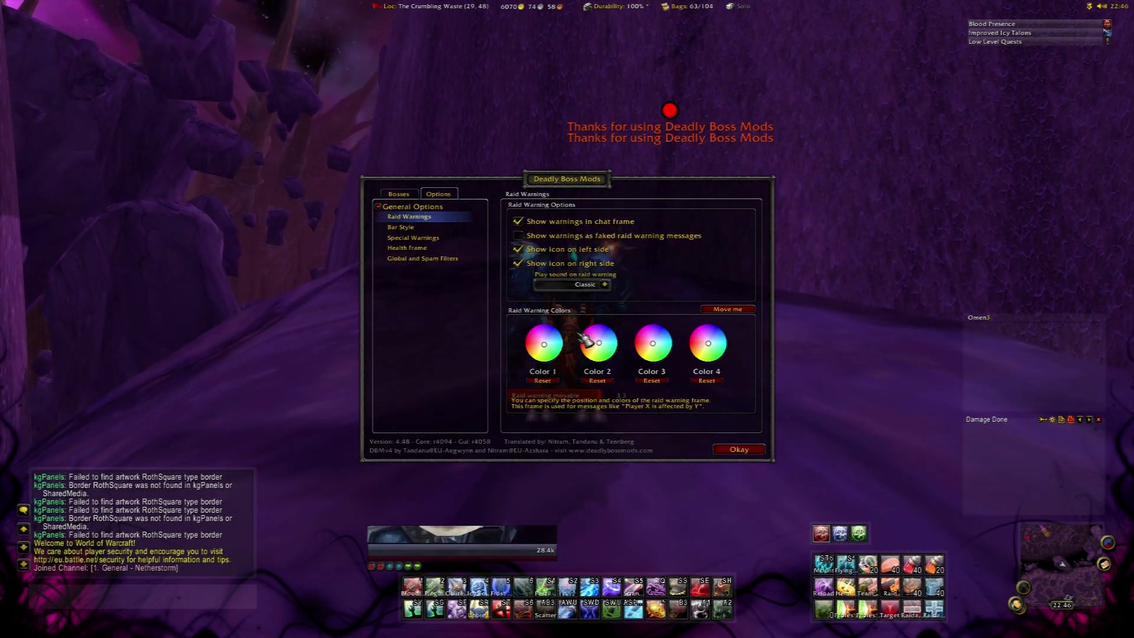
Choose another bar texture for the boss timers in the DBM Bar Style options
{"action": "left_click", "coordinate": [434, 229]}
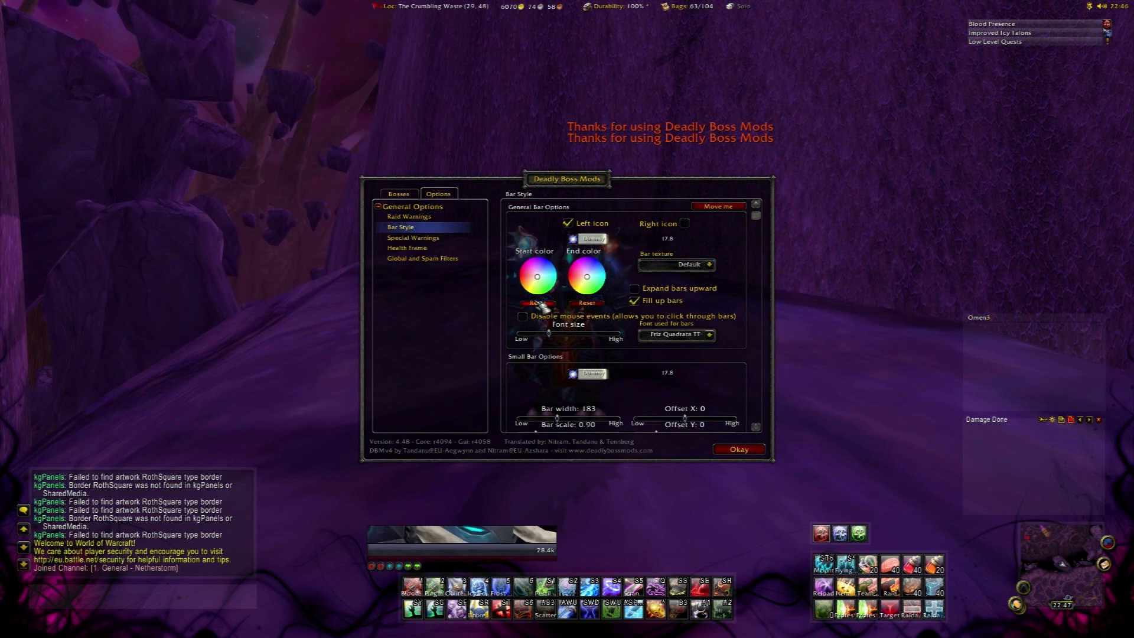
{"action": "left_click", "coordinate": [717, 263]}
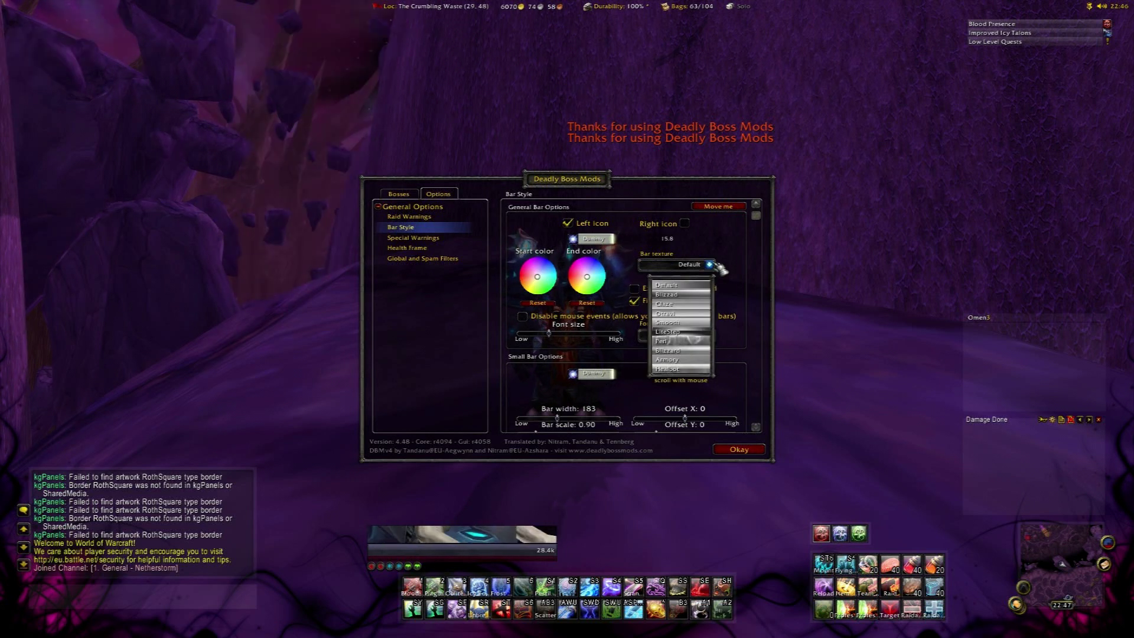
{"action": "left_click", "coordinate": [682, 370]}
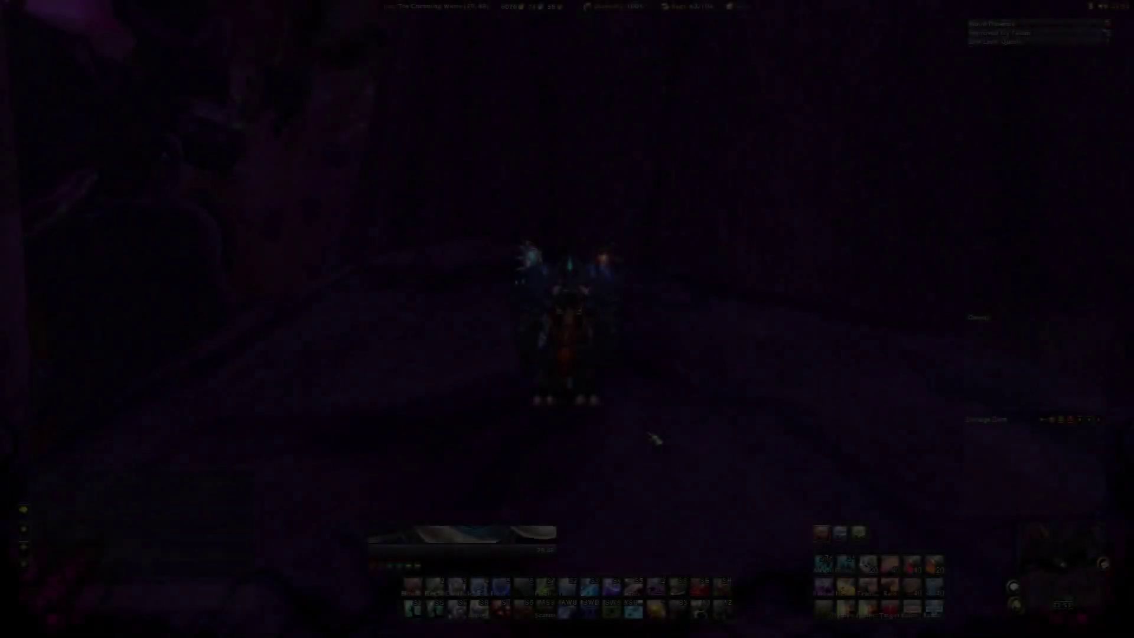
Whisper "Test" to the own character to bring up a WIM message window
{"action": "key", "text": "Return"}
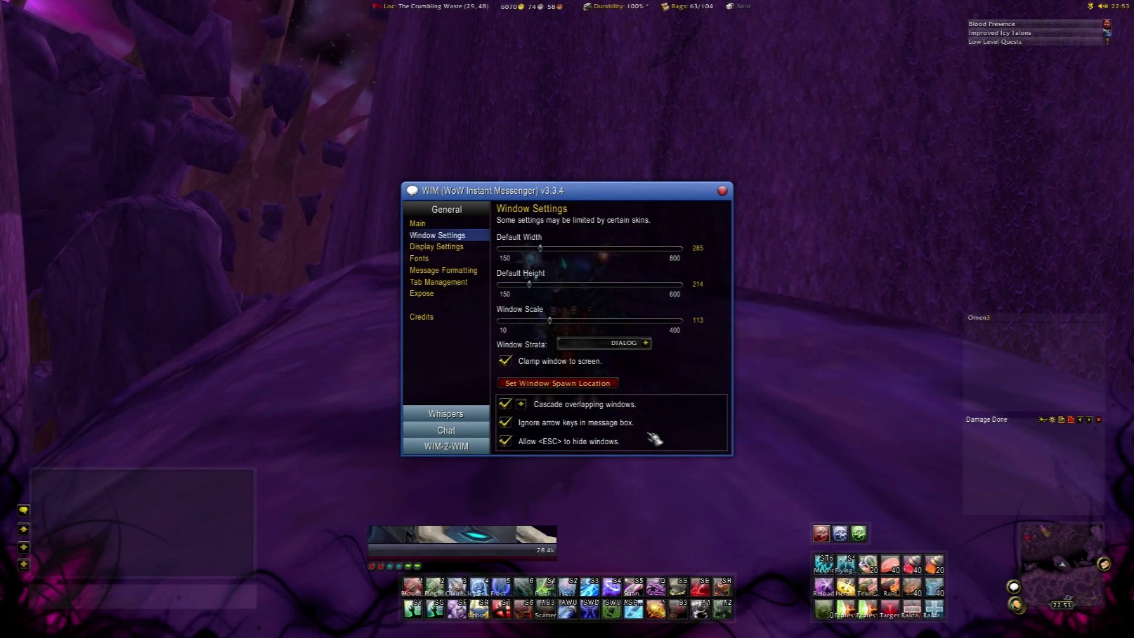
{"action": "type", "text": "/w Valaca"}
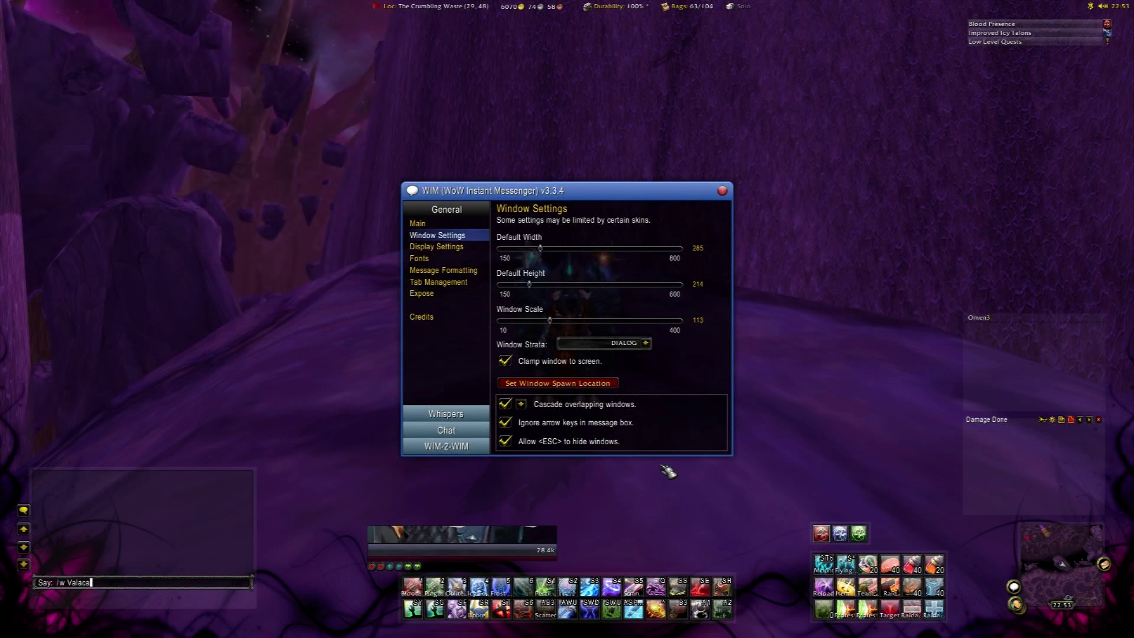
{"action": "type", "text": "r Test"}
{"action": "key", "text": "Return"}
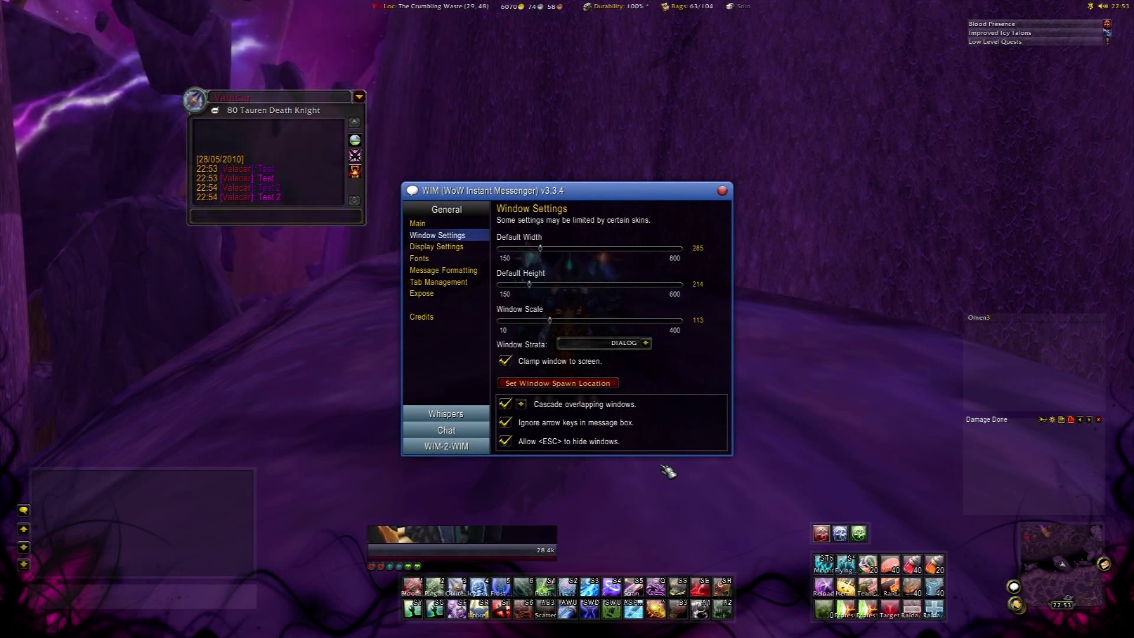
Increase the default width of the WIM message window and adjust its default height in the Window Settings
{"action": "left_click", "coordinate": [449, 247]}
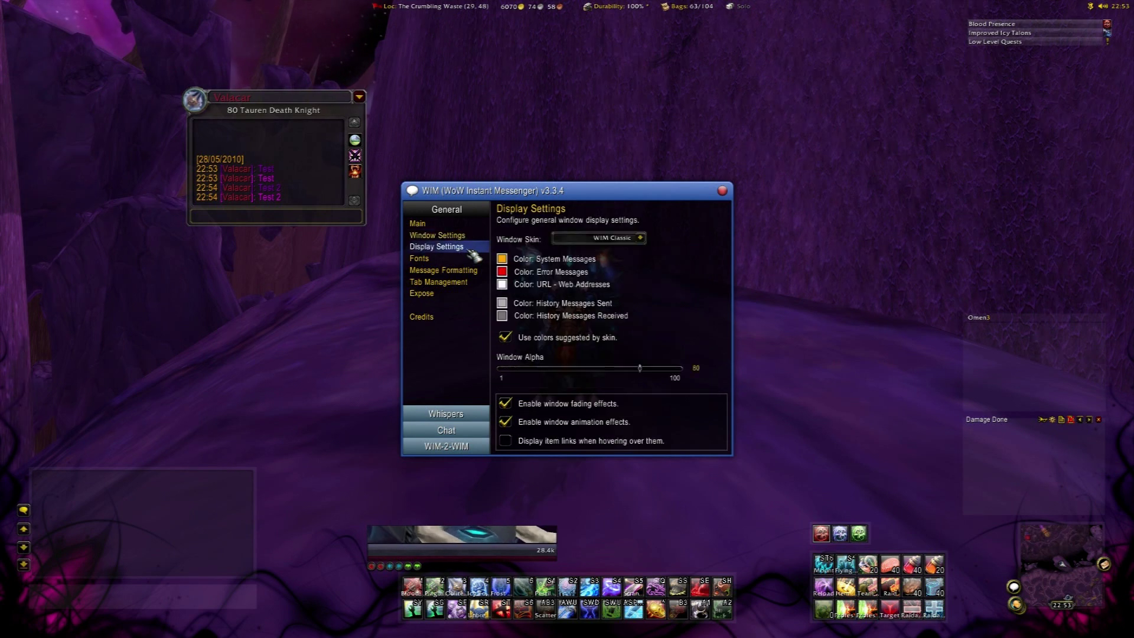
{"action": "left_click", "coordinate": [466, 237]}
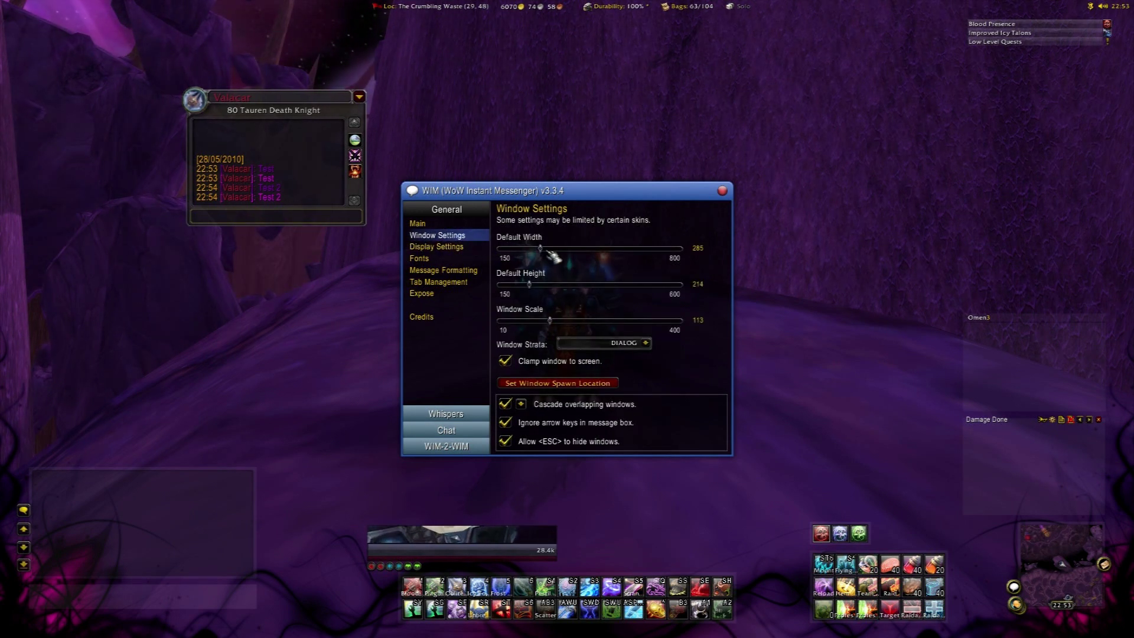
{"action": "left_click_drag", "start_coordinate": [540, 248], "coordinate": [589, 249]}
{"action": "left_click_drag", "start_coordinate": [530, 284], "coordinate": [544, 321]}
Select the Century Gothic font for WIM's message windows and view the Message Formatting and Tab Management settings
{"action": "left_click", "coordinate": [466, 251]}
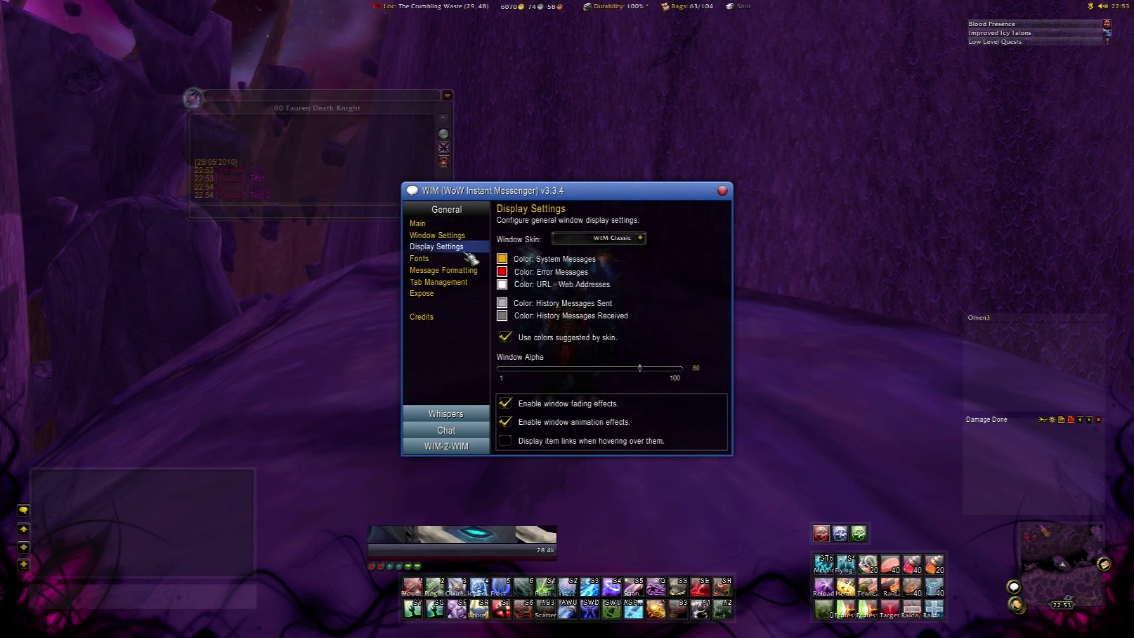
{"action": "left_click", "coordinate": [464, 260]}
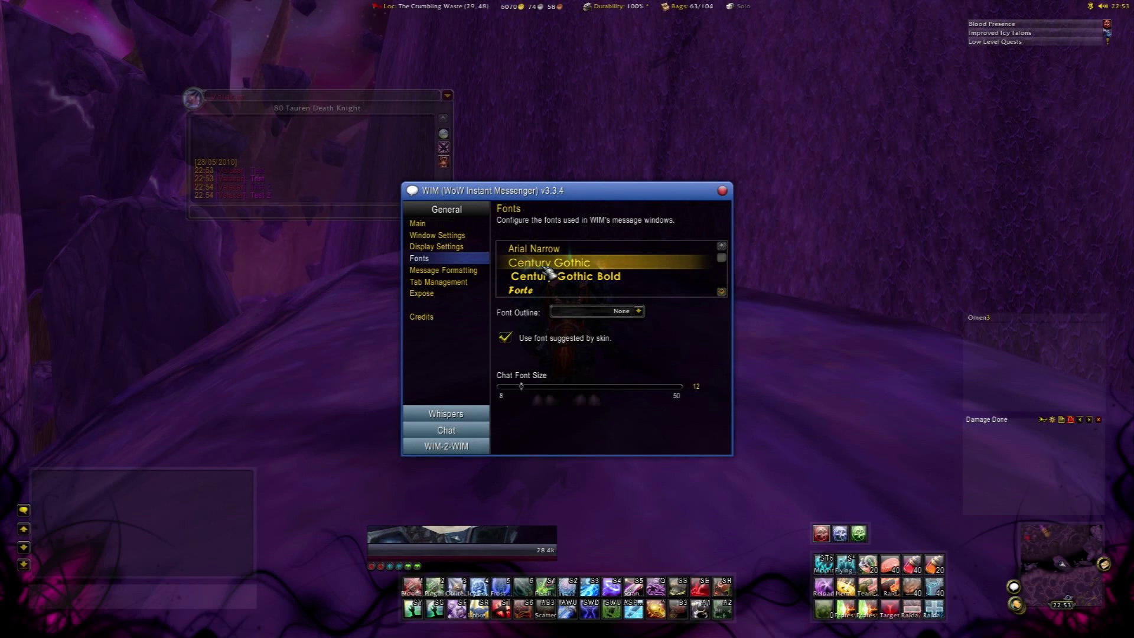
{"action": "left_click", "coordinate": [520, 264]}
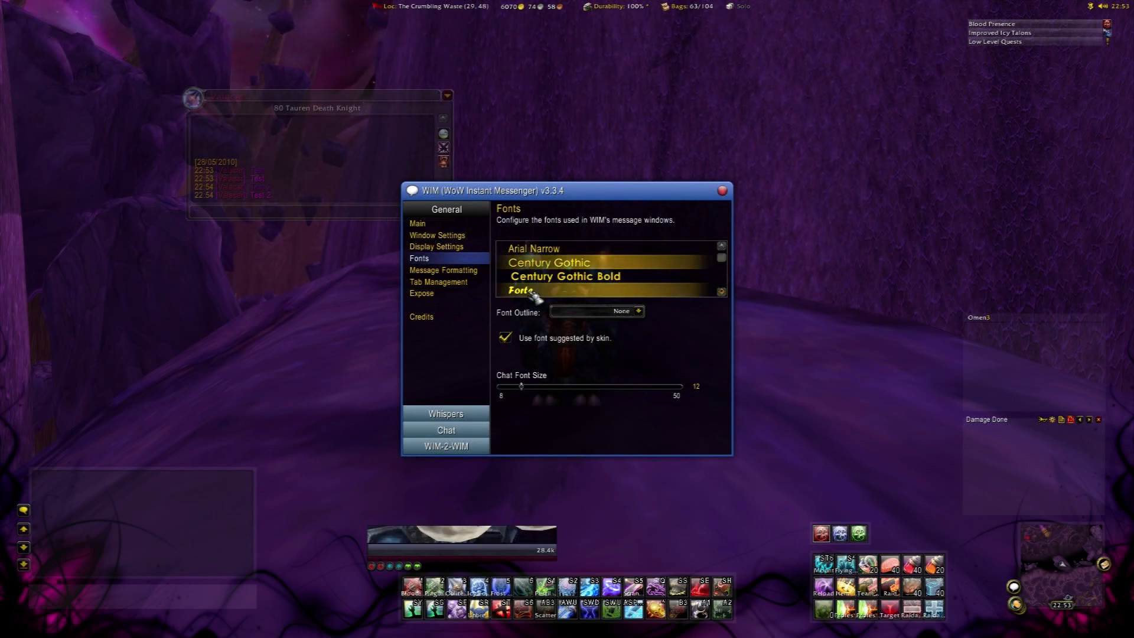
{"action": "left_click", "coordinate": [469, 270]}
{"action": "left_click", "coordinate": [464, 285]}
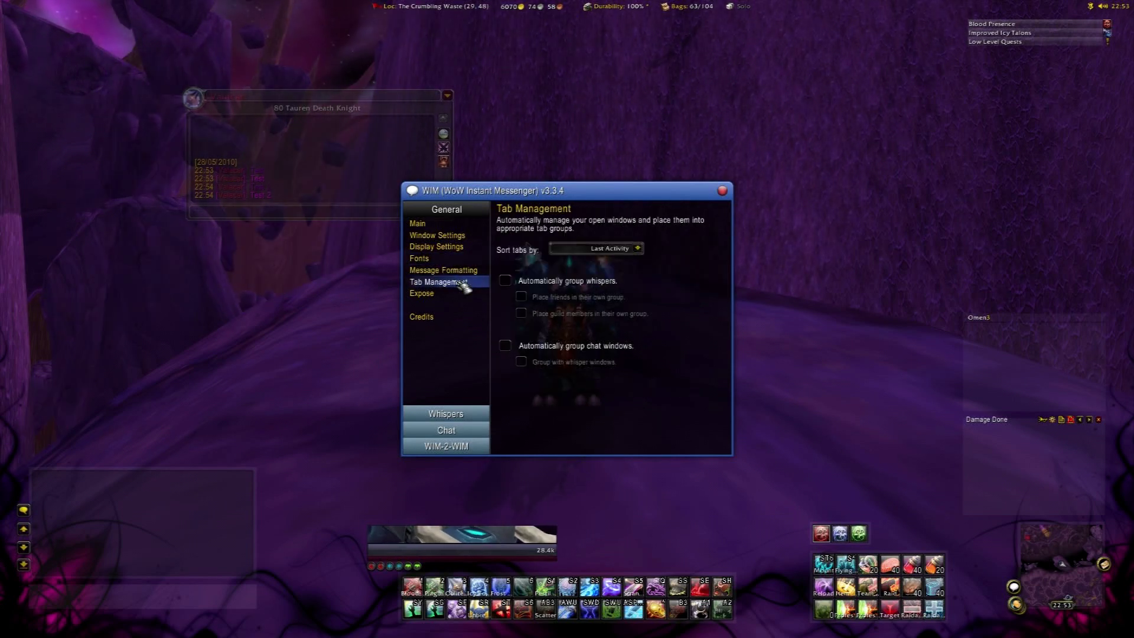
View WIM's Expose settings, then make sent whispers white and received whispers a brighter purple in the whisper Display Settings
{"action": "left_click", "coordinate": [460, 297]}
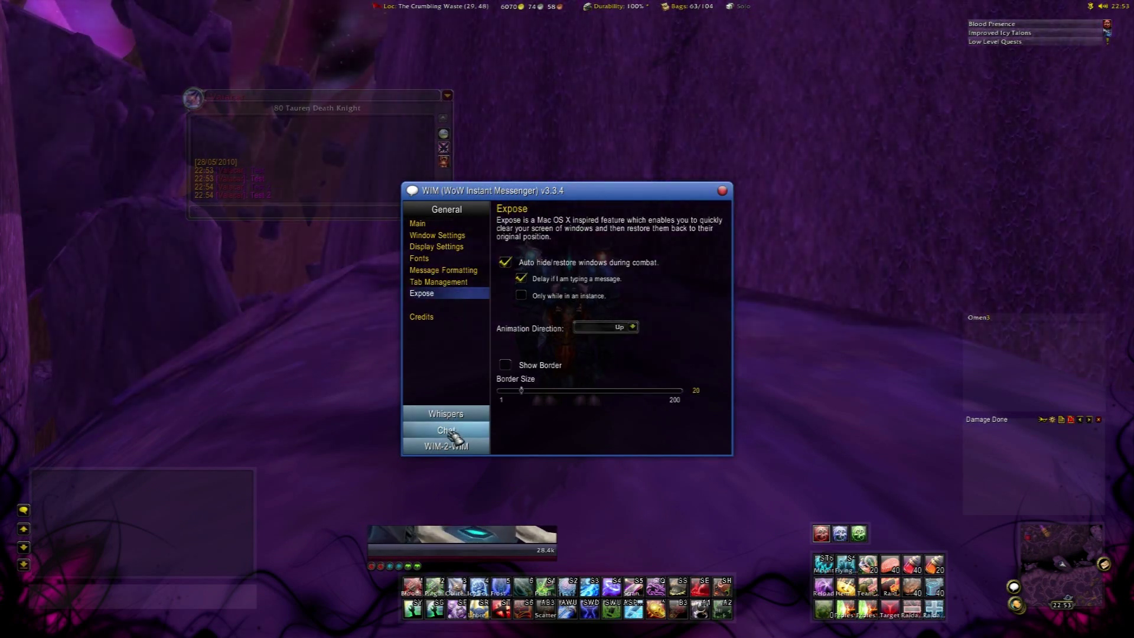
{"action": "left_click", "coordinate": [460, 418]}
{"action": "left_click", "coordinate": [501, 236]}
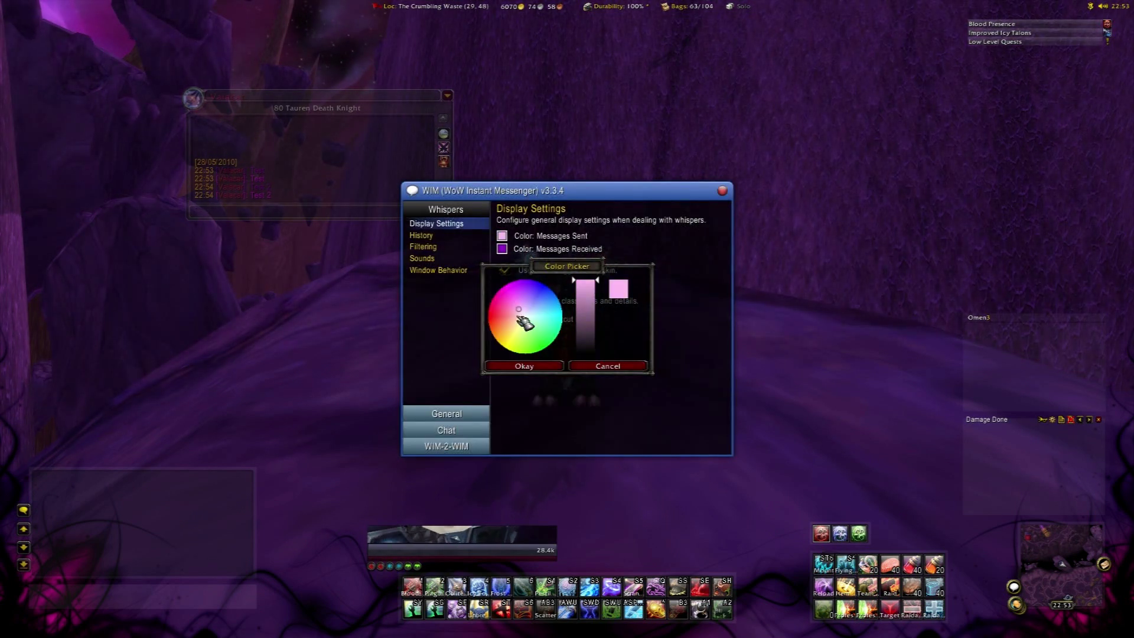
{"action": "left_click", "coordinate": [523, 366]}
{"action": "left_click", "coordinate": [502, 249]}
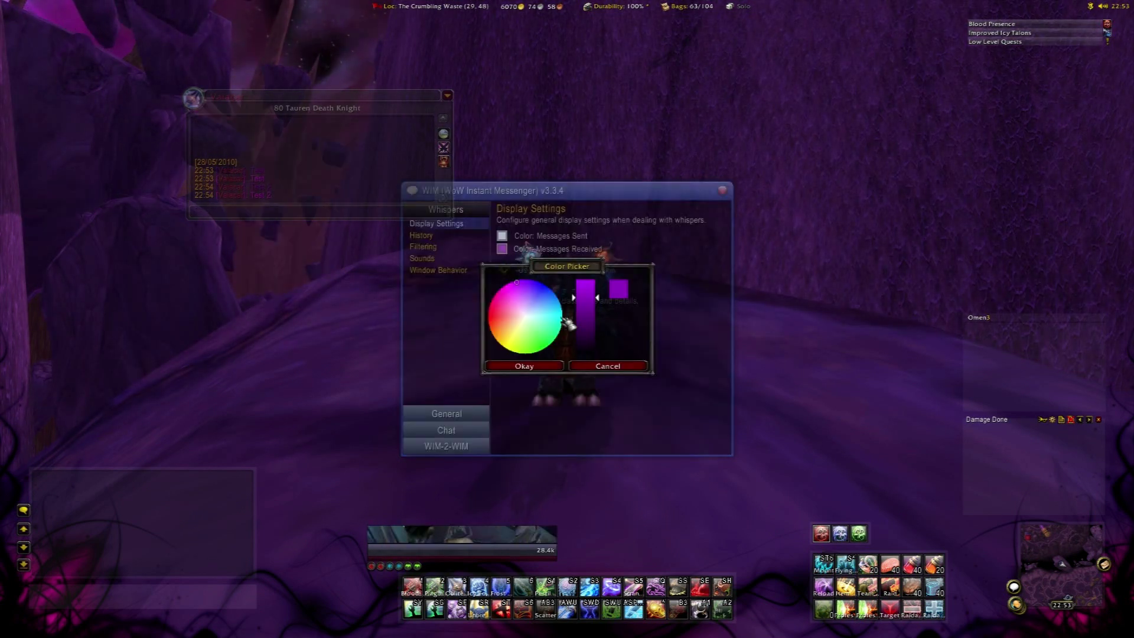
{"action": "left_click", "coordinate": [556, 363]}
Send "asdfasdf" in the open whisper window to test the message colours
{"action": "left_click", "coordinate": [349, 207]}
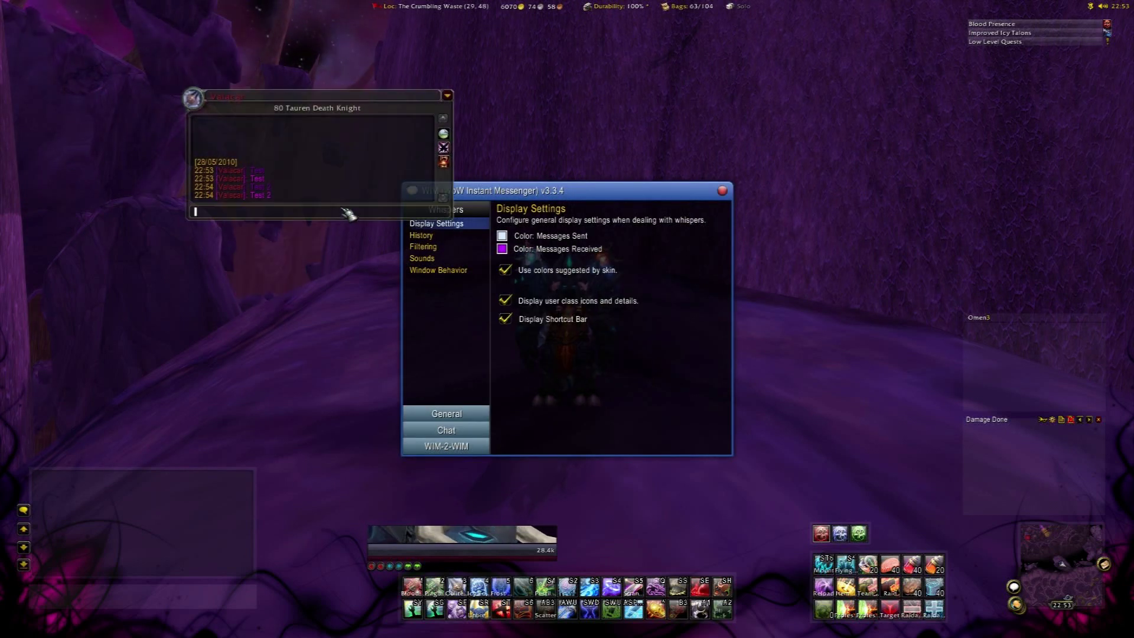
{"action": "type", "text": "asdfasdf"}
{"action": "key", "text": "Return"}
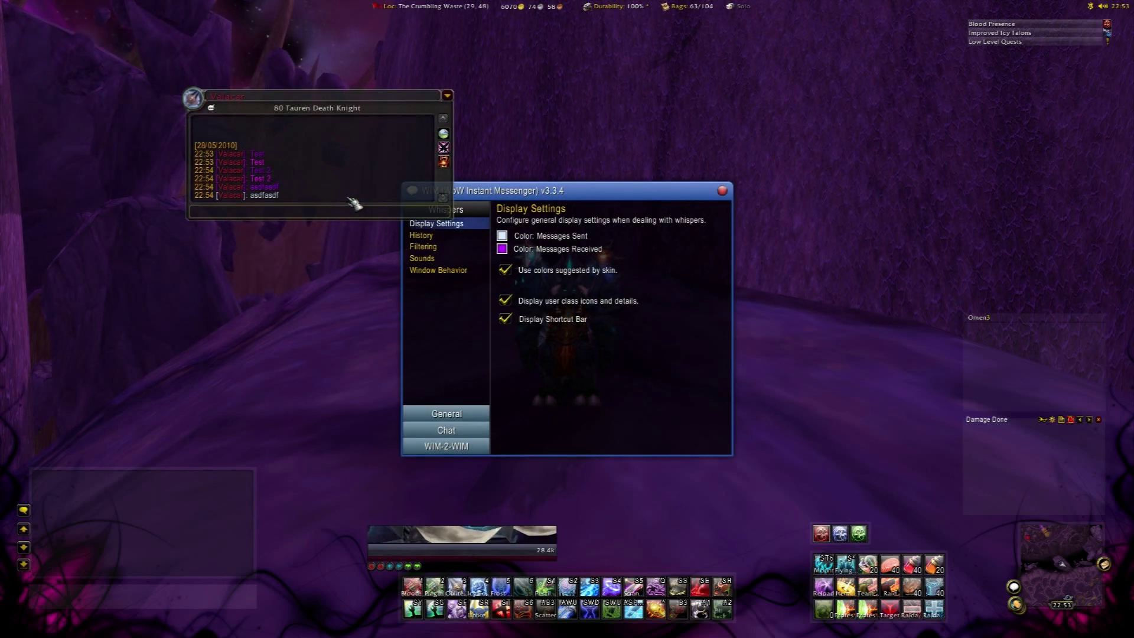
Set the colour of received whispers to blue and send "dfdfdf" in the whisper window to test it
{"action": "left_click", "coordinate": [502, 248]}
{"action": "left_click", "coordinate": [549, 324]}
{"action": "left_click", "coordinate": [524, 366]}
{"action": "left_click", "coordinate": [327, 216]}
{"action": "type", "text": "dfdfdf"}
{"action": "key", "text": "Return"}
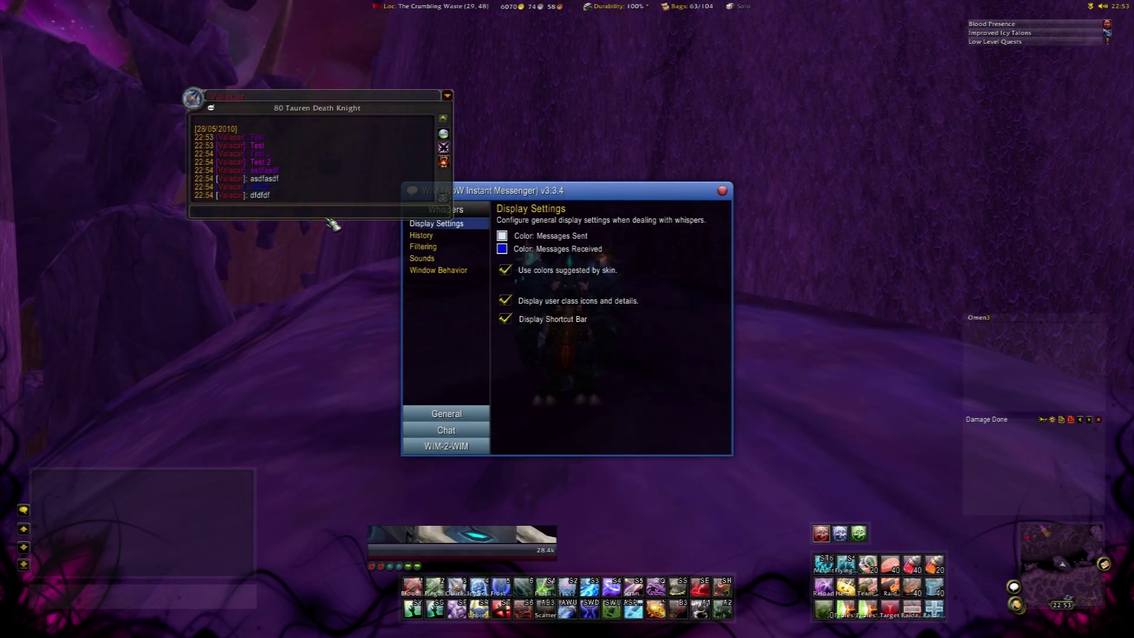
View WIM's History options for whispers
{"action": "left_click", "coordinate": [447, 235]}
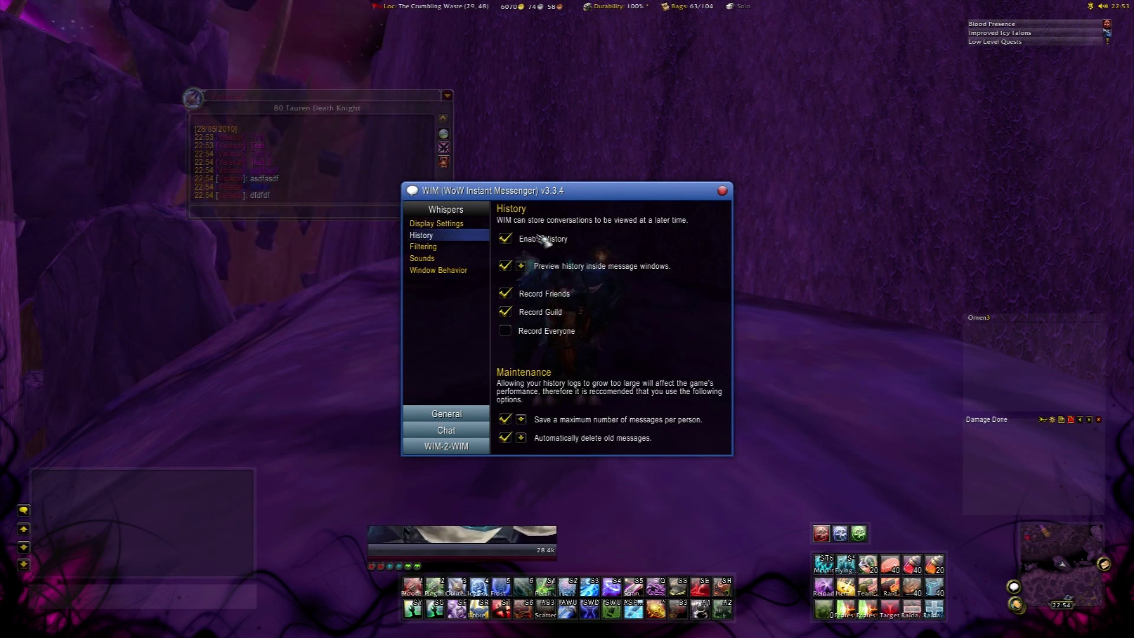
{"action": "left_click", "coordinate": [1013, 587]}
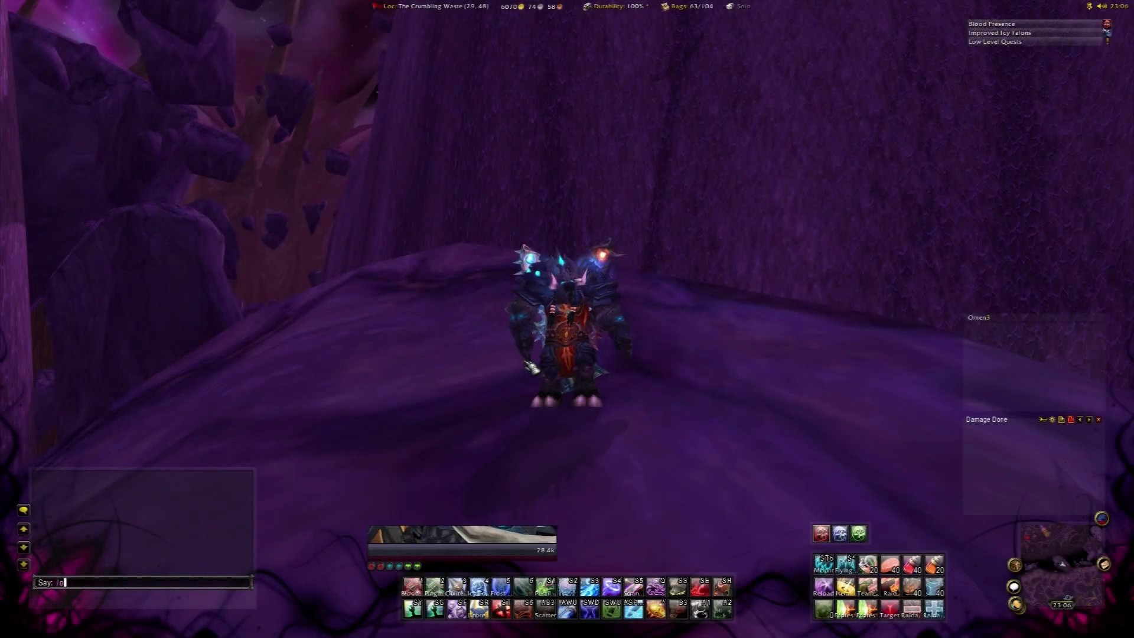
Open the OPie options and look through its Ring Bindings and Custom Rings settings
{"action": "key", "text": "Return"}
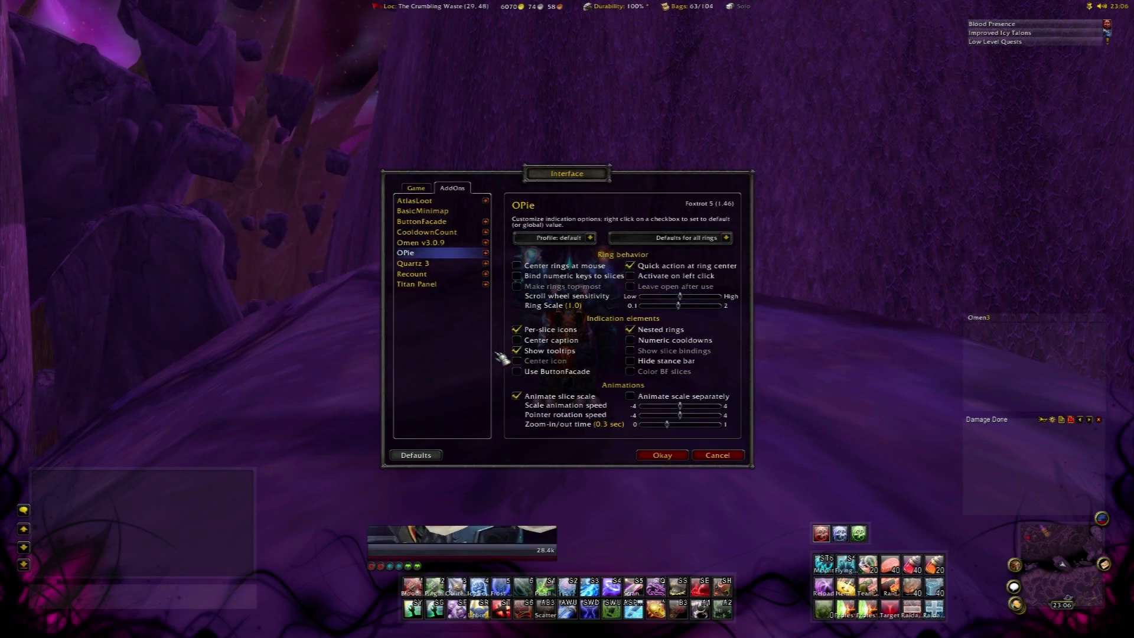
{"action": "left_click", "coordinate": [486, 254]}
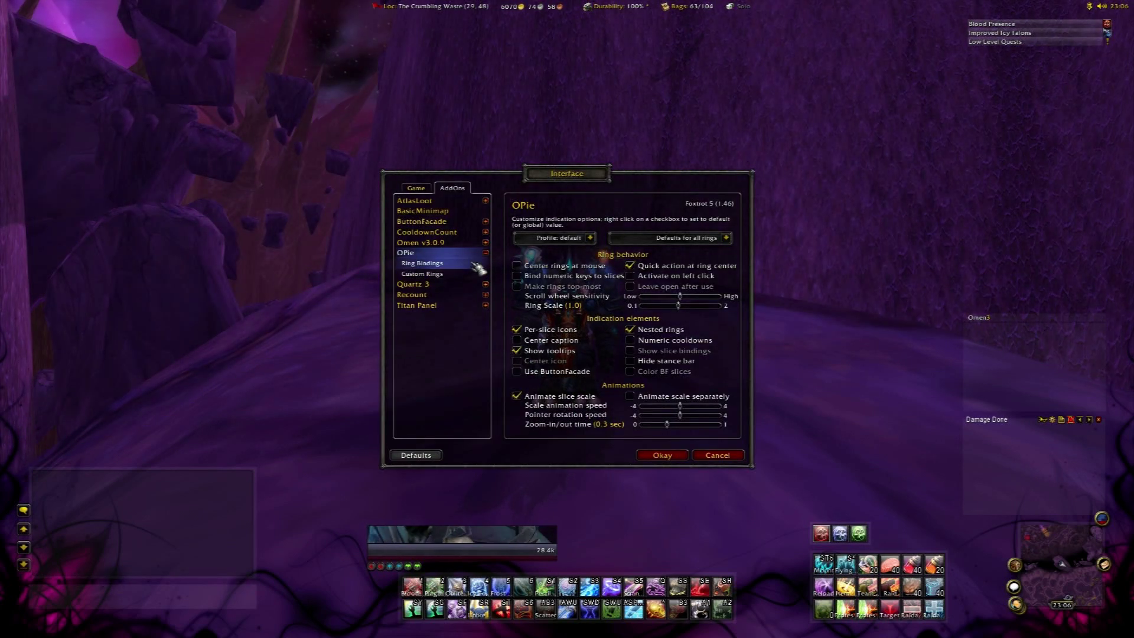
{"action": "left_click", "coordinate": [474, 266]}
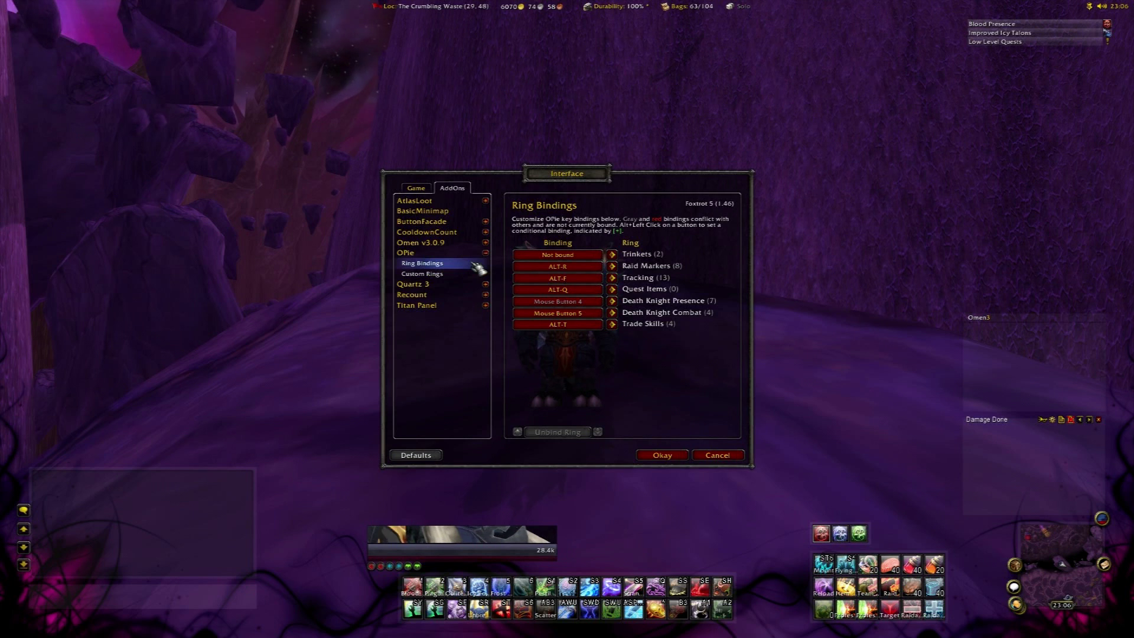
{"action": "left_click", "coordinate": [473, 274]}
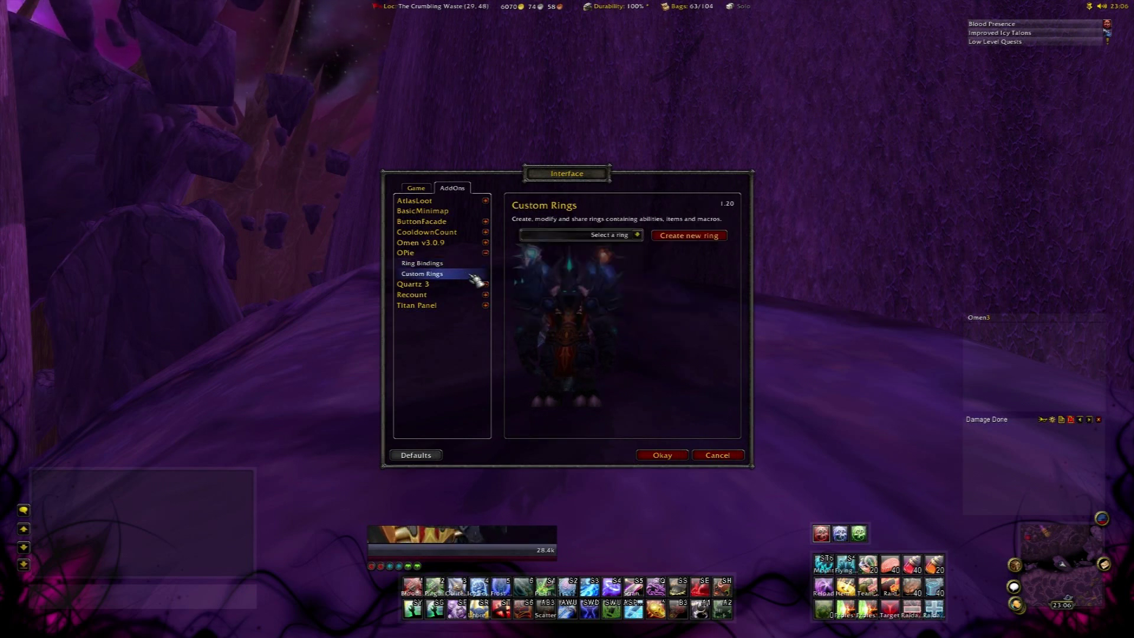
Create a custom OPie ring named "Mounts / pets" and set its default ring binding to CTRL-F
{"action": "left_click", "coordinate": [672, 248]}
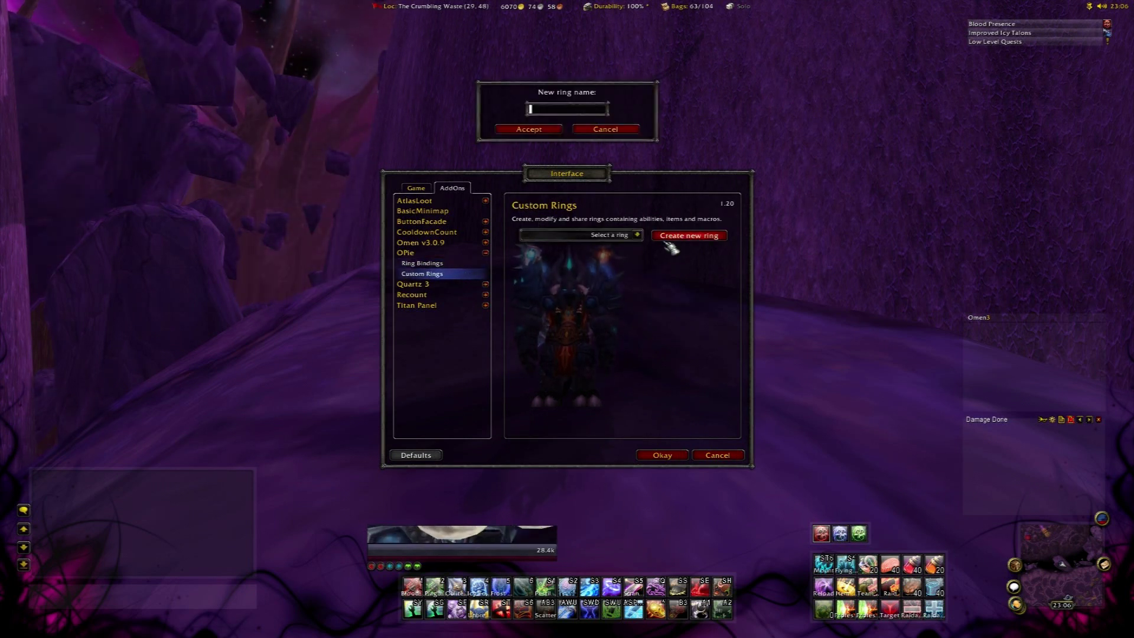
{"action": "type", "text": "nts / pets"}
{"action": "key", "text": "Return"}
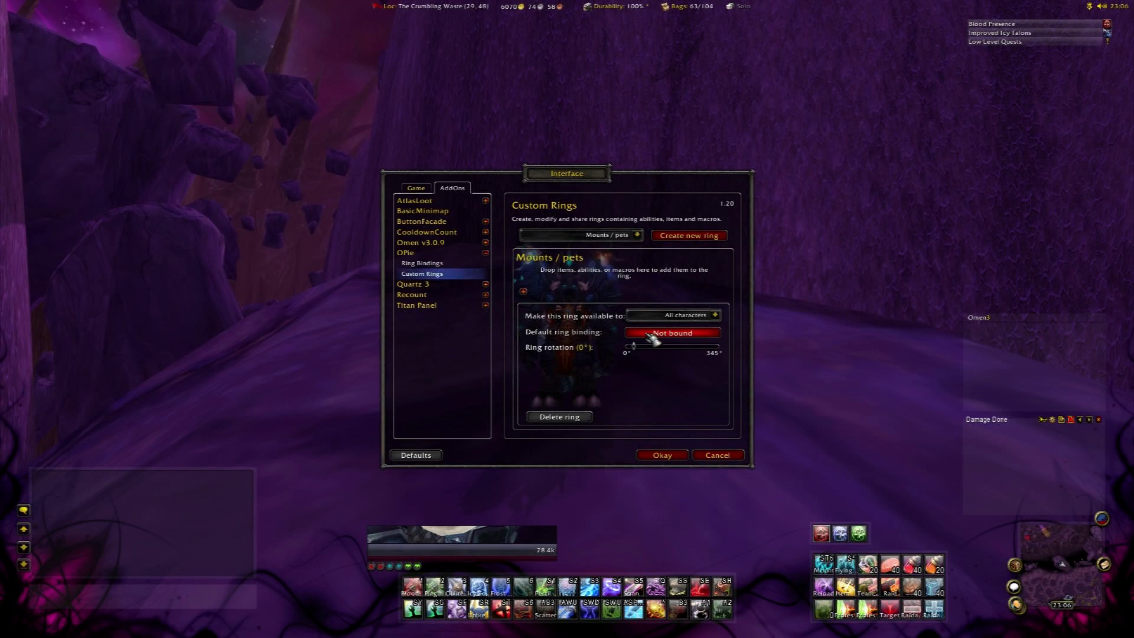
{"action": "key", "text": "ctrl+f"}
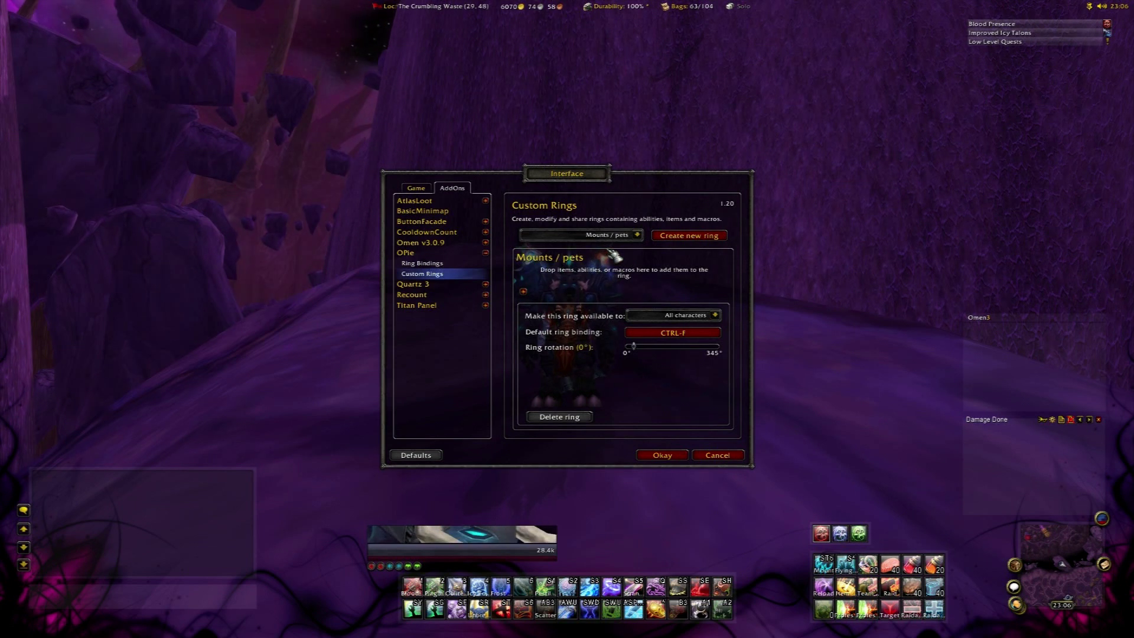
Add three mounts from the mount collection to the Mounts / pets ring, including the Rusted Proto-Drake and Sea Turtle
{"action": "key", "text": "c"}
{"action": "left_click", "coordinate": [69, 325]}
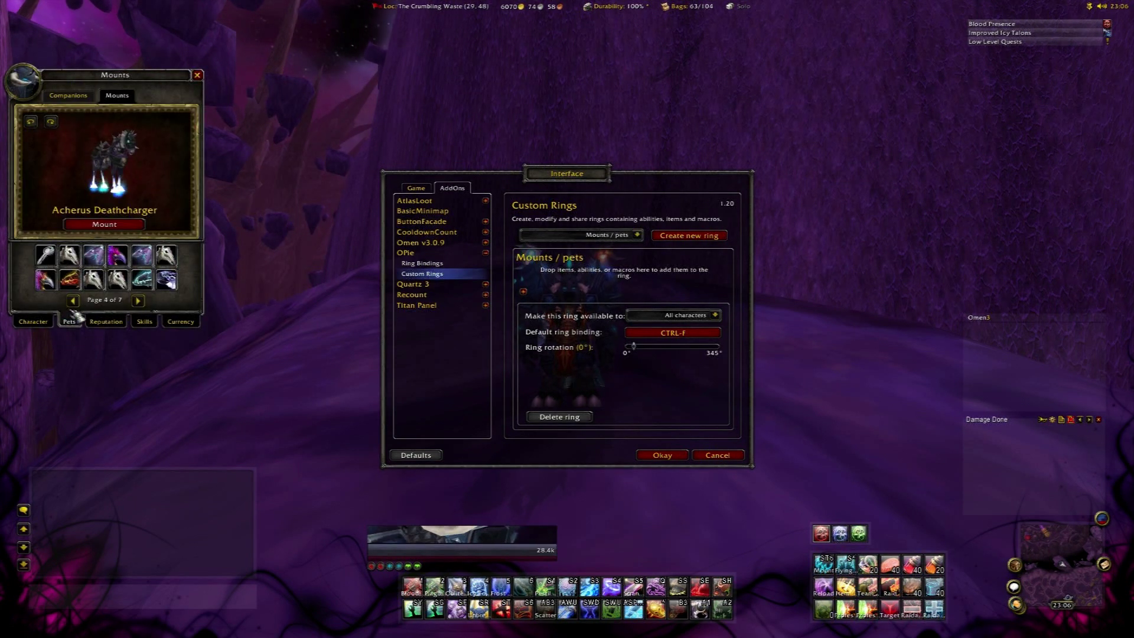
{"action": "left_click_drag", "start_coordinate": [45, 255], "coordinate": [255, 289]}
{"action": "left_click", "coordinate": [554, 282]}
{"action": "left_click_drag", "start_coordinate": [142, 280], "coordinate": [576, 277]}
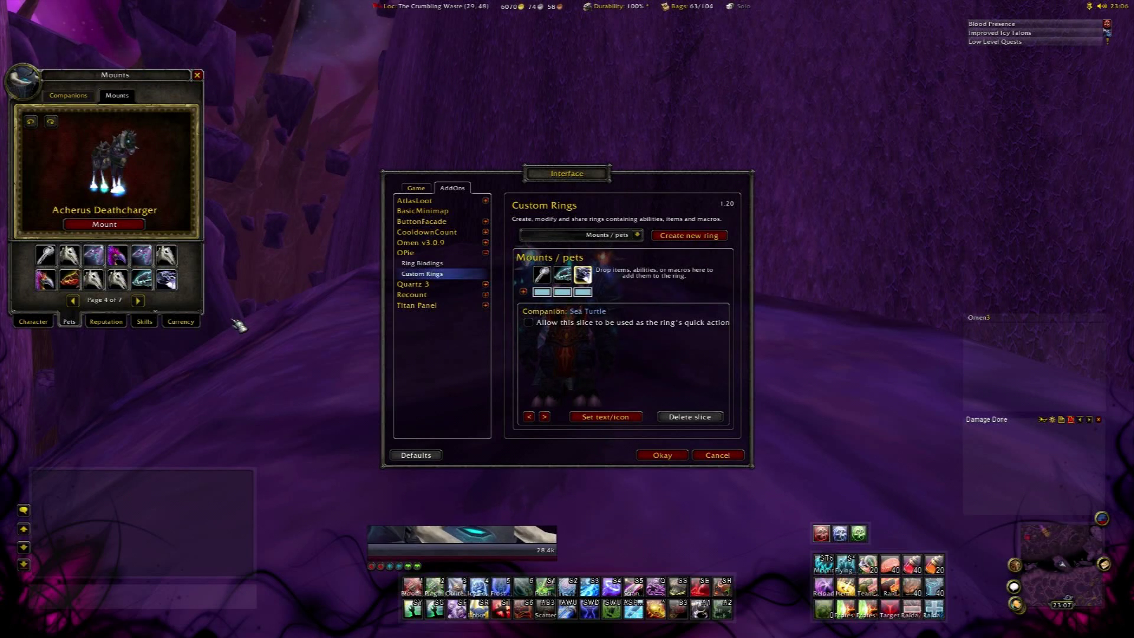
Add two companions from the last pages of the companion collection to the ring, including the Tree Frog
{"action": "left_click", "coordinate": [68, 96]}
{"action": "left_click", "coordinate": [137, 299]}
{"action": "left_click", "coordinate": [137, 300]}
{"action": "left_click_drag", "start_coordinate": [141, 256], "coordinate": [602, 275]}
{"action": "left_click_drag", "start_coordinate": [46, 256], "coordinate": [673, 277]}
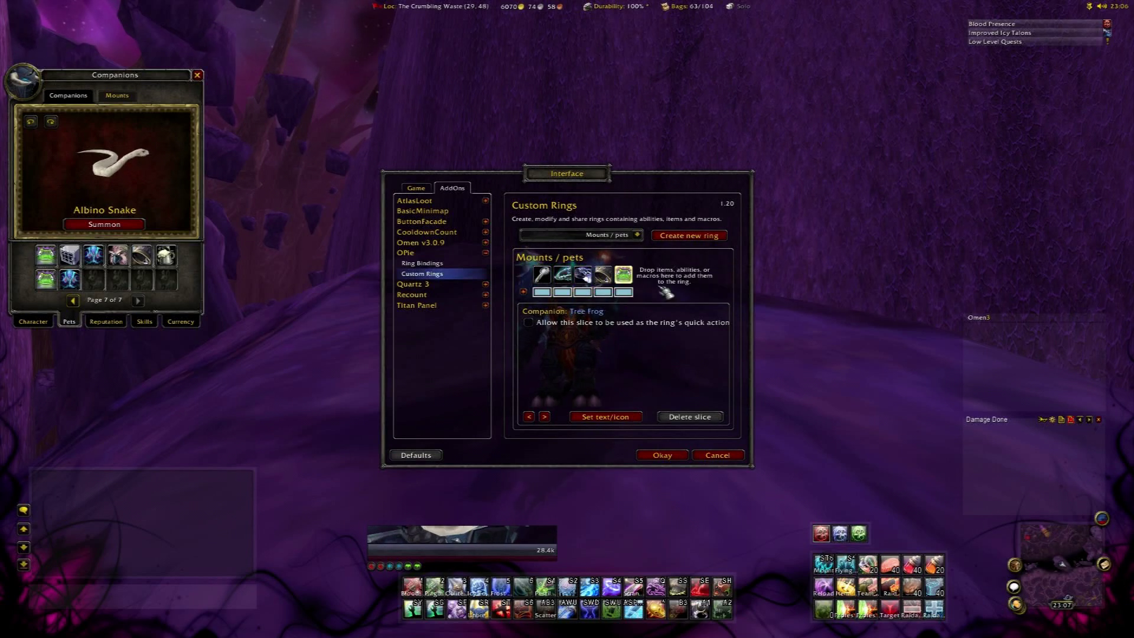
Add the Blue Moth companion from the first page of the collection to the Mounts / pets ring
{"action": "left_click", "coordinate": [73, 300]}
{"action": "left_click", "coordinate": [73, 300]}
{"action": "left_click", "coordinate": [72, 300]}
{"action": "left_click", "coordinate": [73, 300]}
{"action": "left_click", "coordinate": [72, 300]}
{"action": "left_click", "coordinate": [73, 300]}
{"action": "left_click_drag", "start_coordinate": [70, 279], "coordinate": [688, 286]}
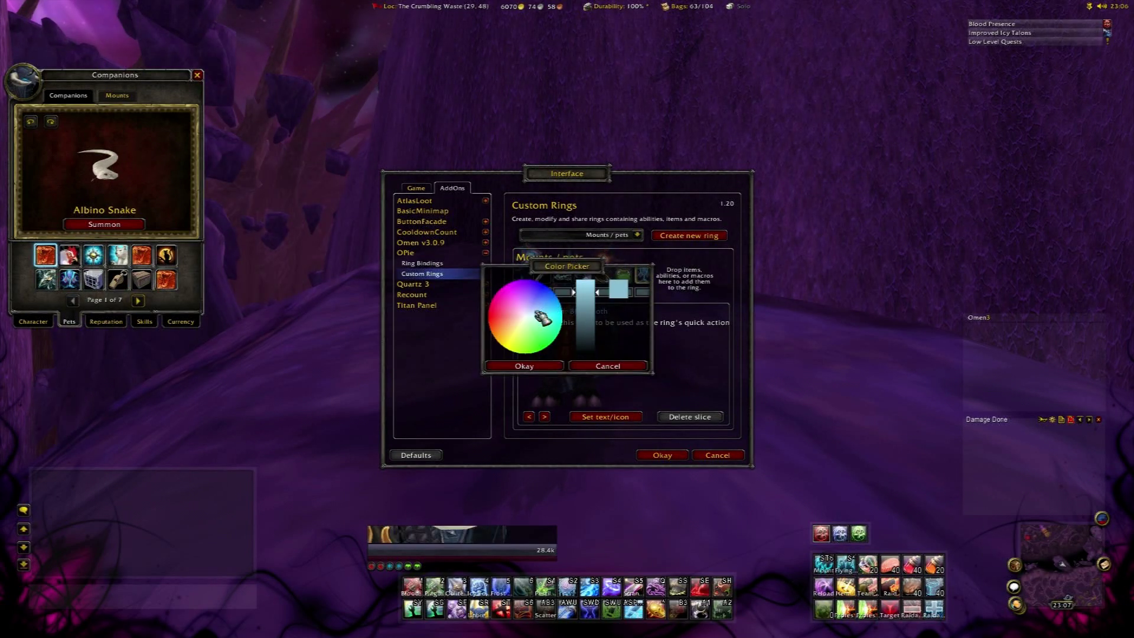
Colour the ring's first three slices red, blue and green, and save the OPie settings
{"action": "left_click", "coordinate": [508, 364]}
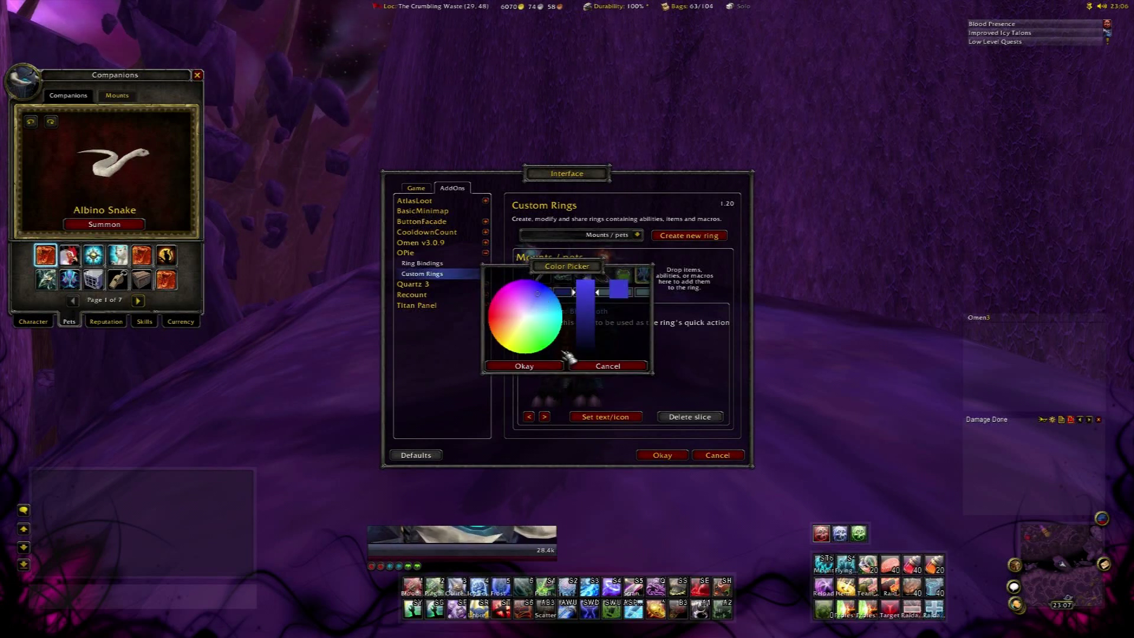
{"action": "left_click", "coordinate": [547, 365]}
{"action": "left_click", "coordinate": [581, 291]}
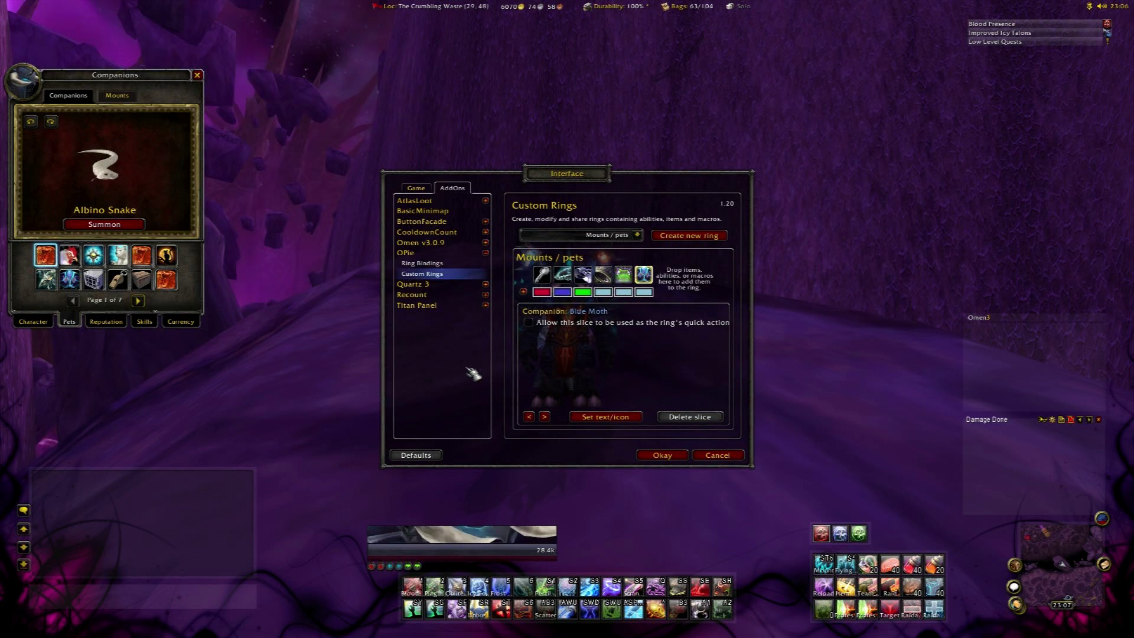
{"action": "left_click", "coordinate": [670, 459]}
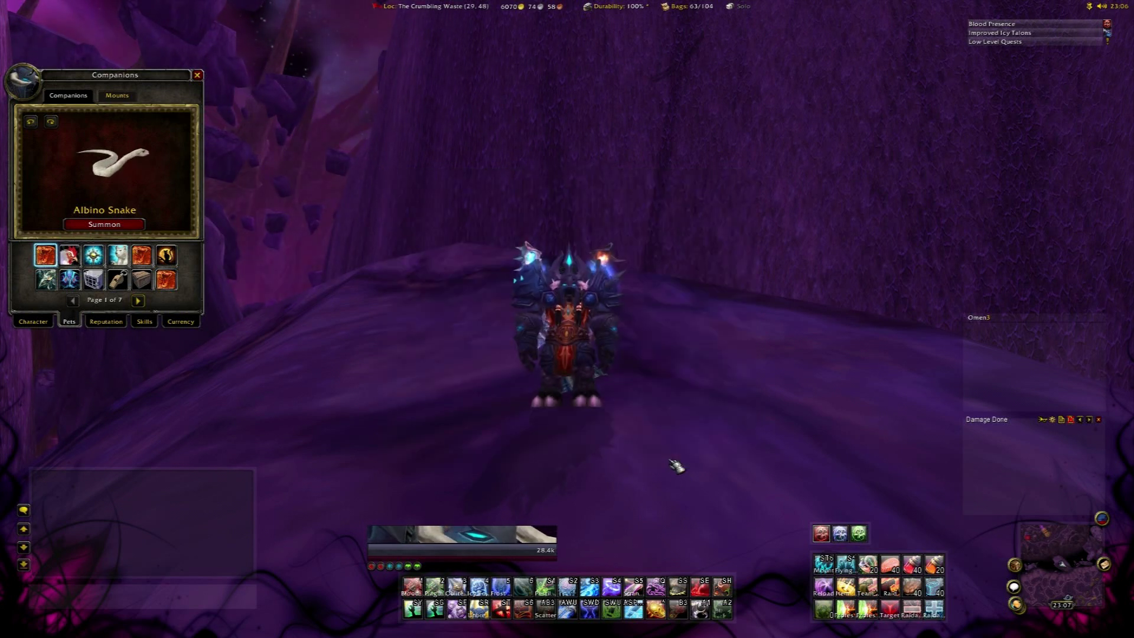
Summon the Rusted Proto-Drake and the Sea Turtle in turn from the new Mounts / pets ring
{"action": "key", "text": "alt+z"}
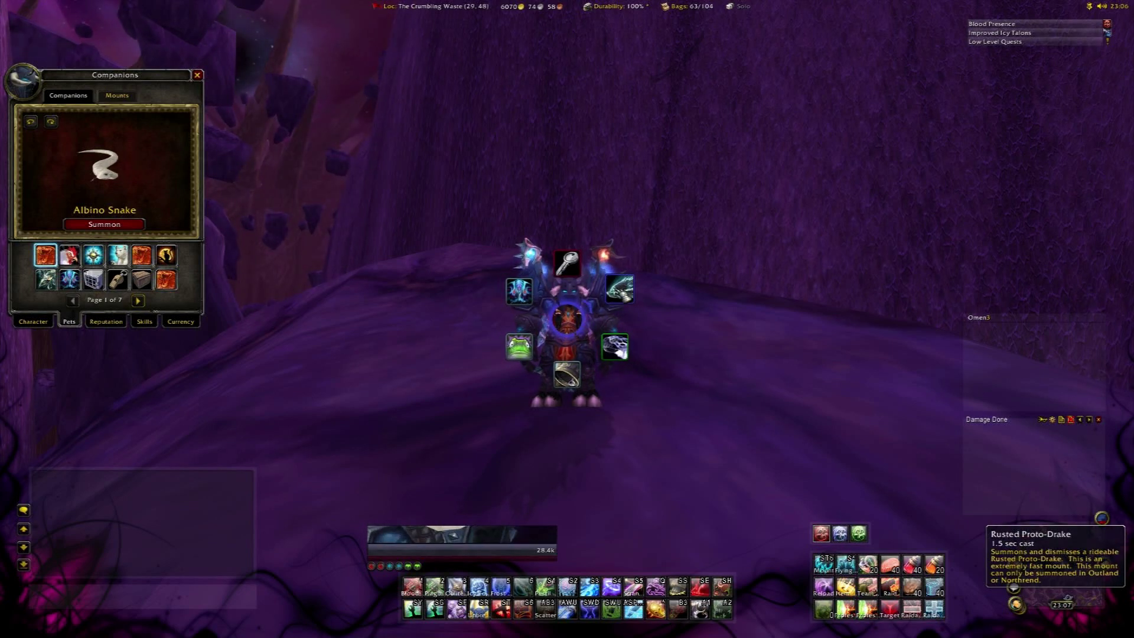
{"action": "left_click", "coordinate": [616, 290]}
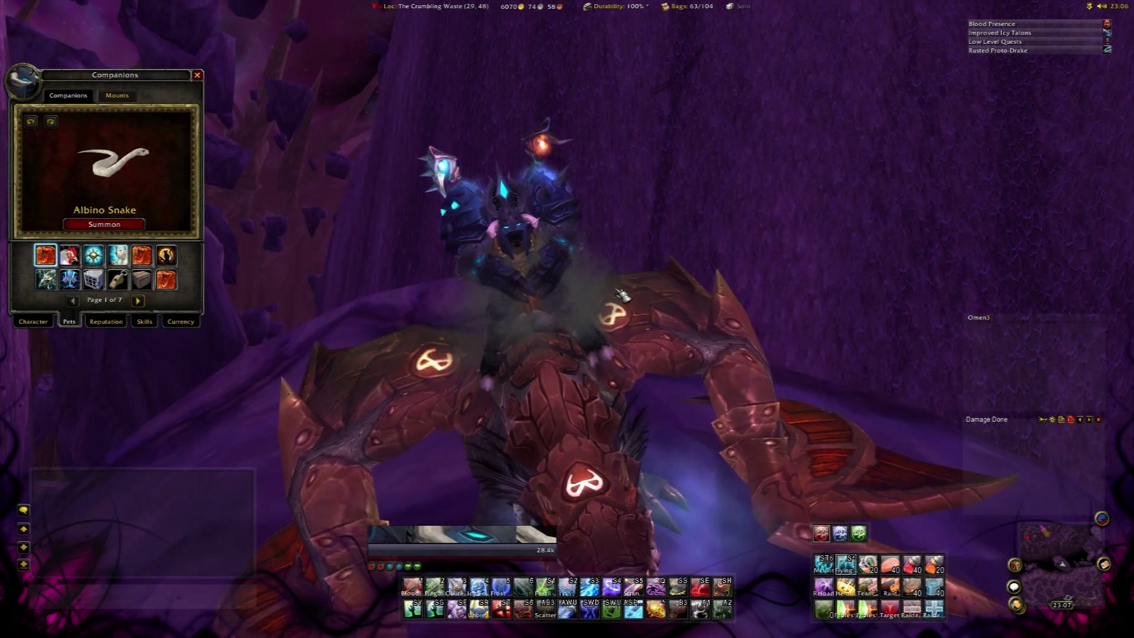
{"action": "key", "text": "alt+r"}
{"action": "left_click", "coordinate": [621, 351]}
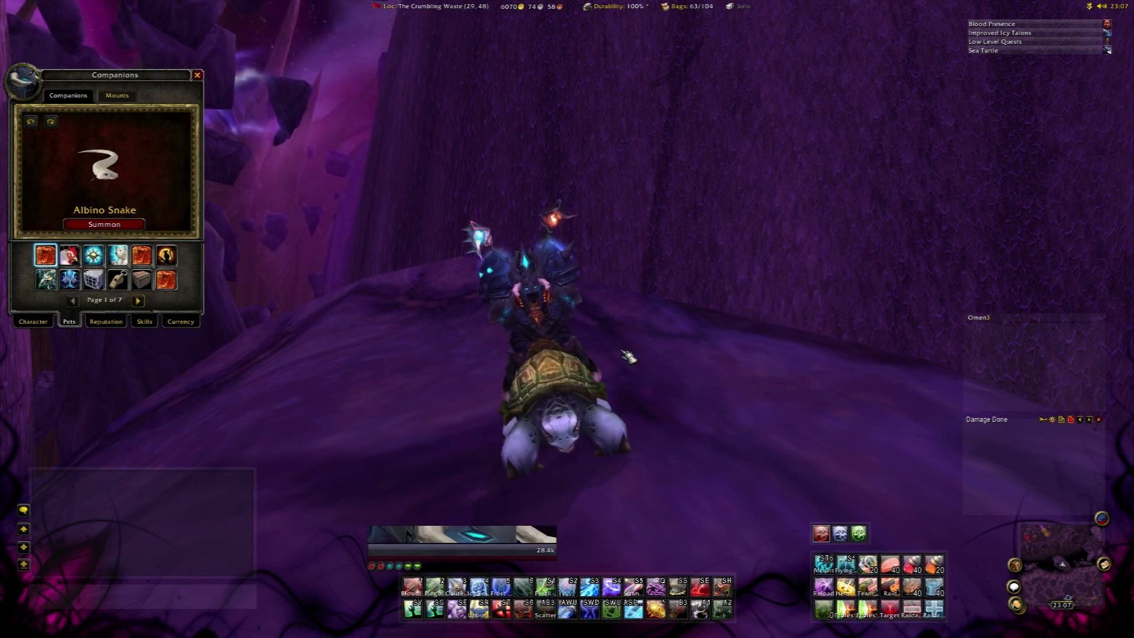
Cast the Death Knight abilities Unbreakable Armor and Blood Tap
{"action": "key", "text": "shift+r"}
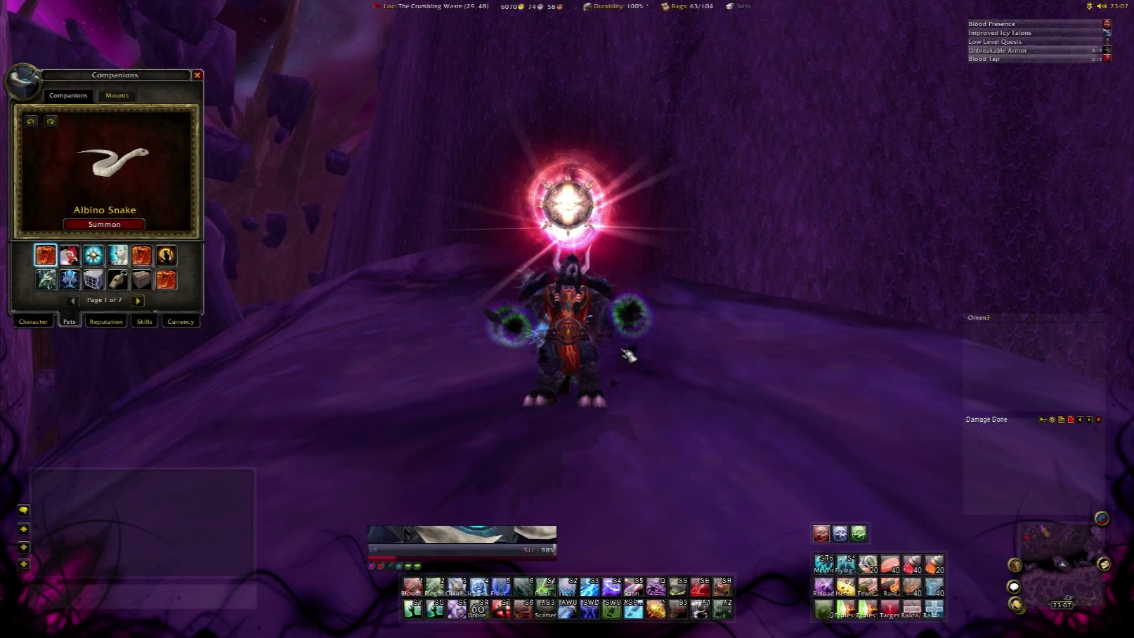
{"action": "key", "text": "alt+r"}
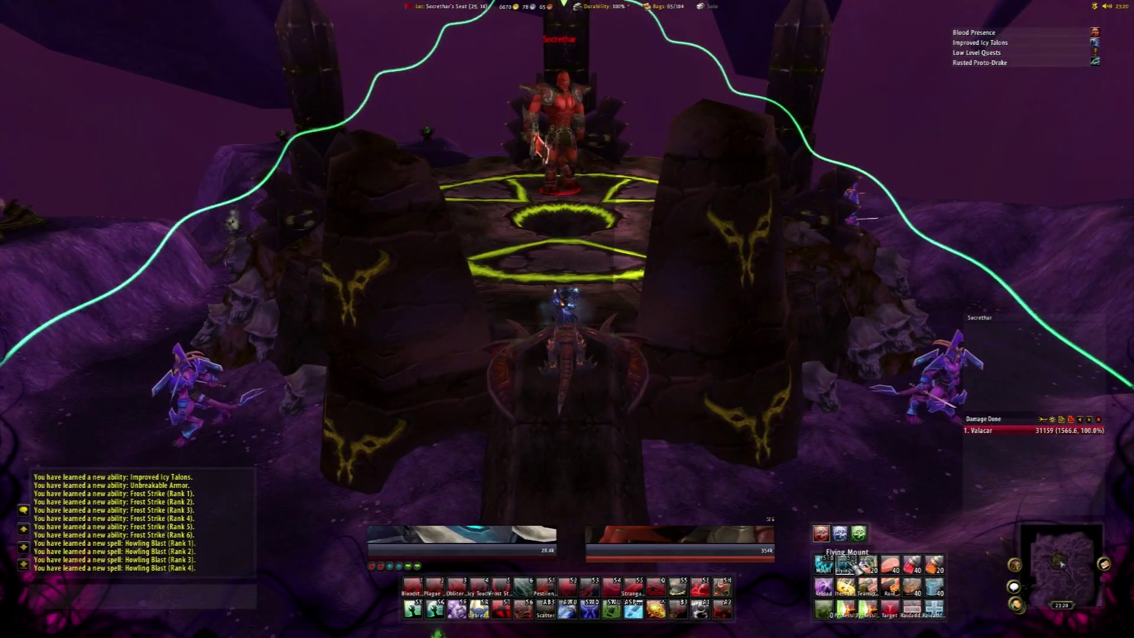
Dismount in front of Socrethar, cast Horn of Winter and walk up to him
{"action": "left_click", "coordinate": [850, 565]}
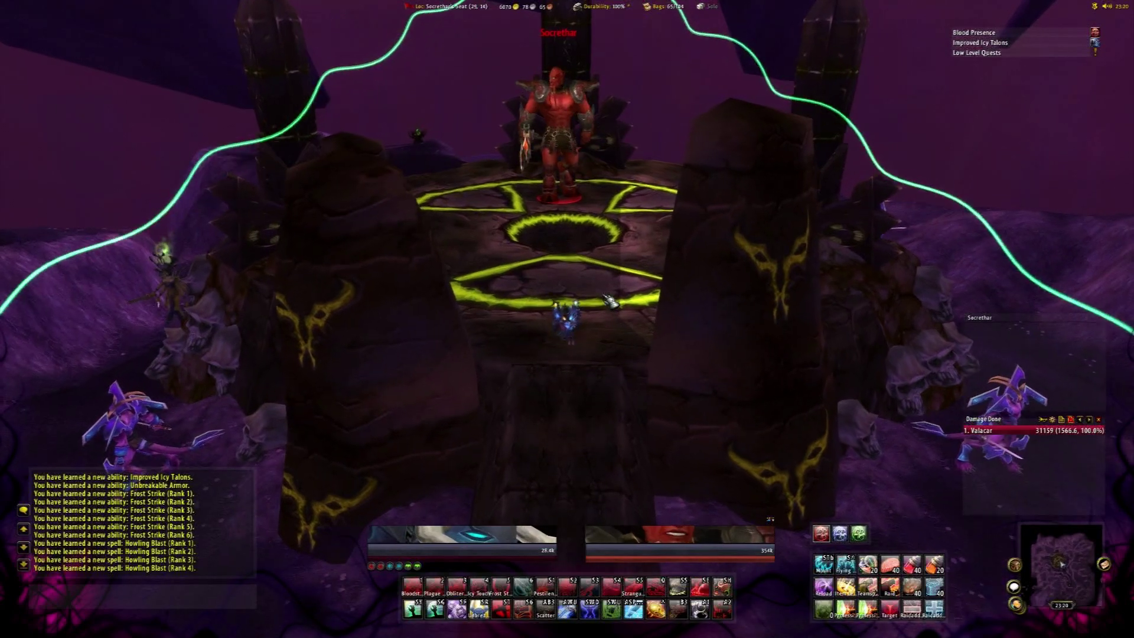
{"action": "key", "text": "alt+1"}
{"action": "key", "text": "w"}
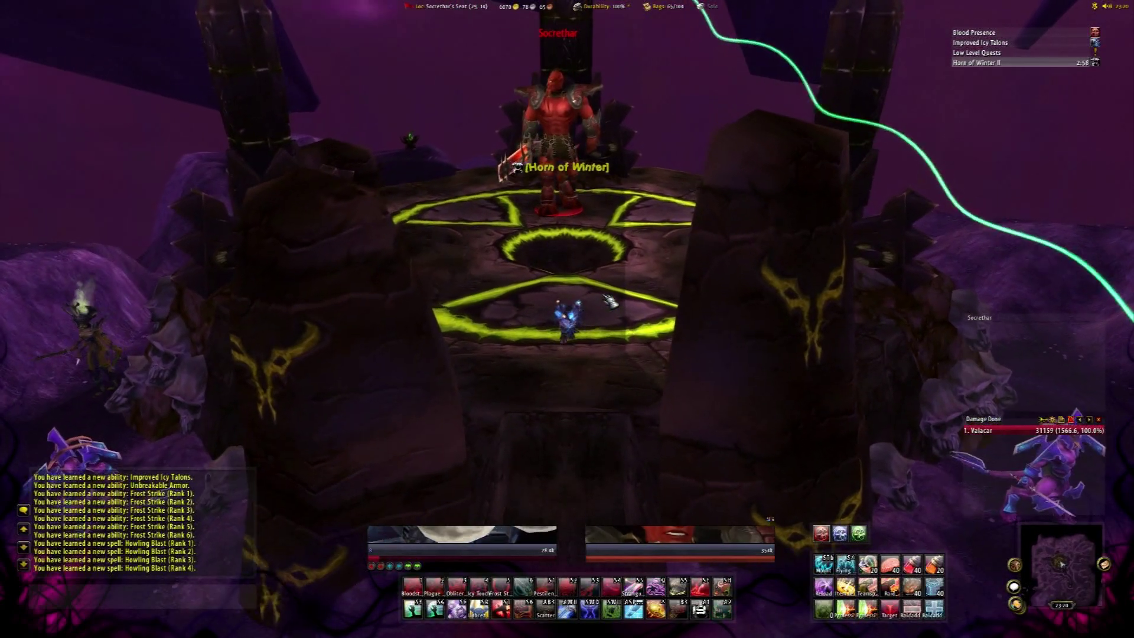
Pull Socrethar with Icy Touch, attack him in melee and apply Plague Strike
{"action": "key", "text": "4"}
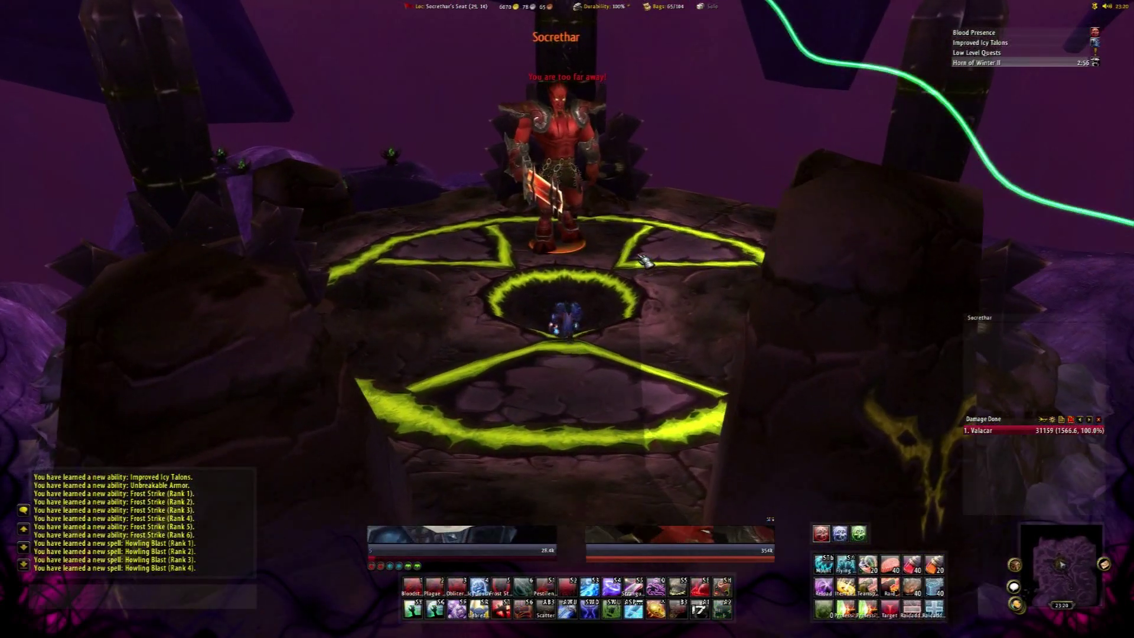
{"action": "key", "text": "4"}
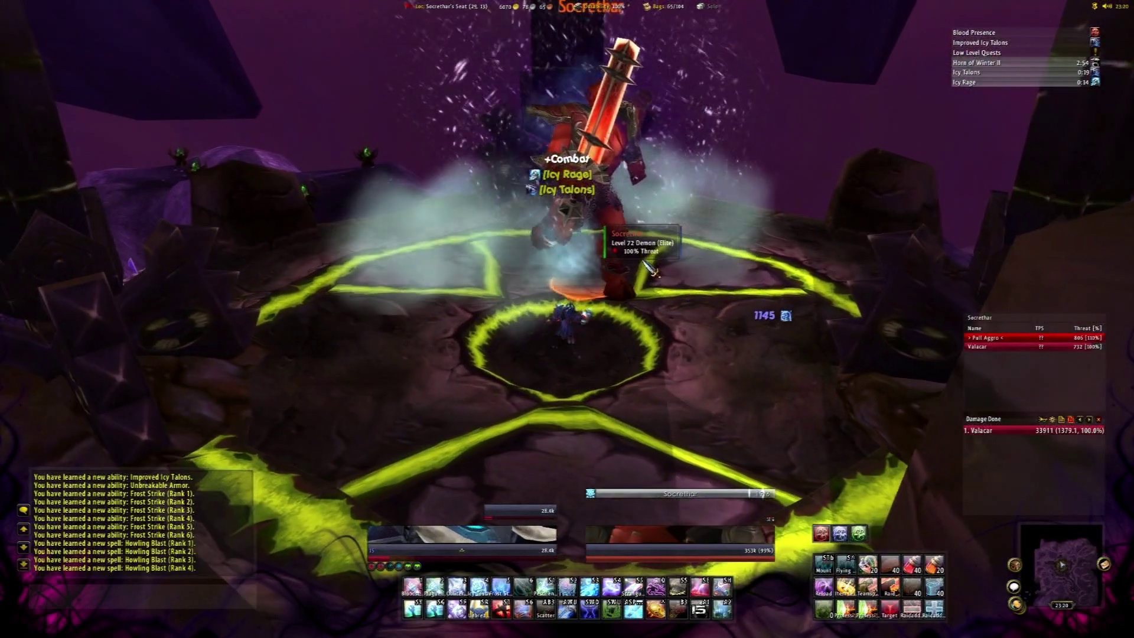
{"action": "right_click", "coordinate": [650, 269]}
{"action": "key", "text": "2"}
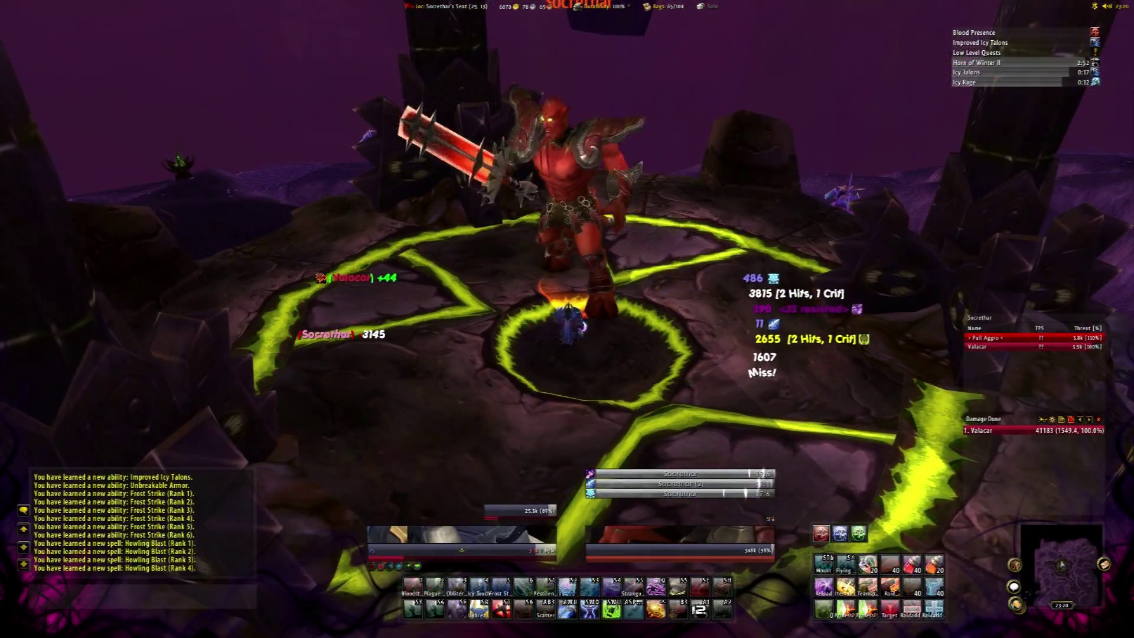
Continue the fight against Socrethar with Blood Strike, Obliterate, Frost Strike and another Icy Touch
{"action": "key", "text": "1"}
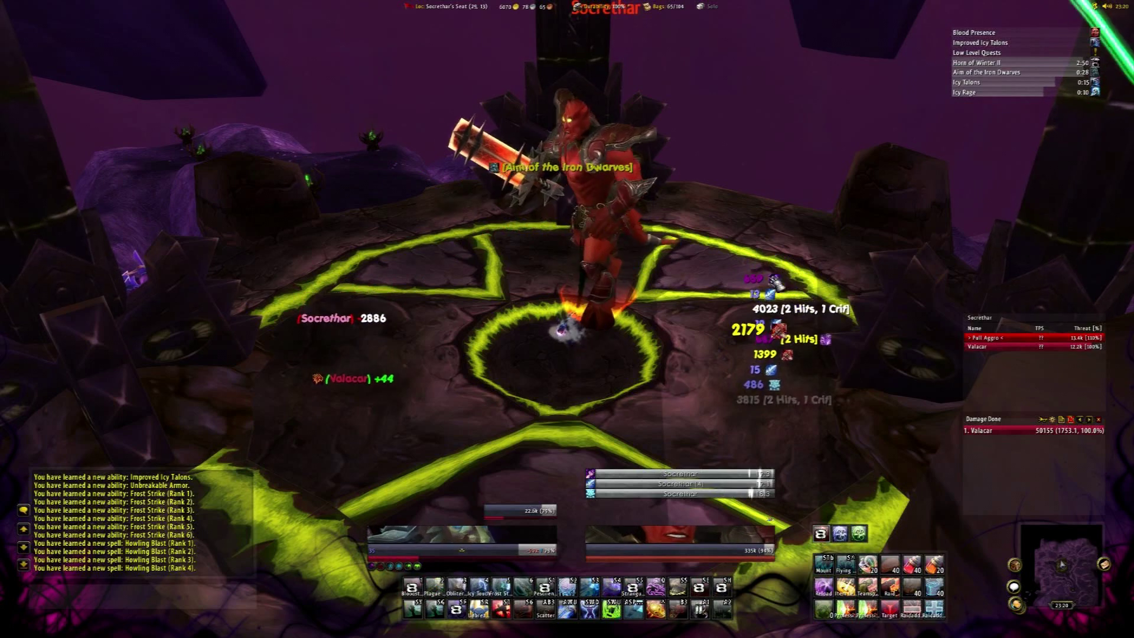
{"action": "key", "text": "3"}
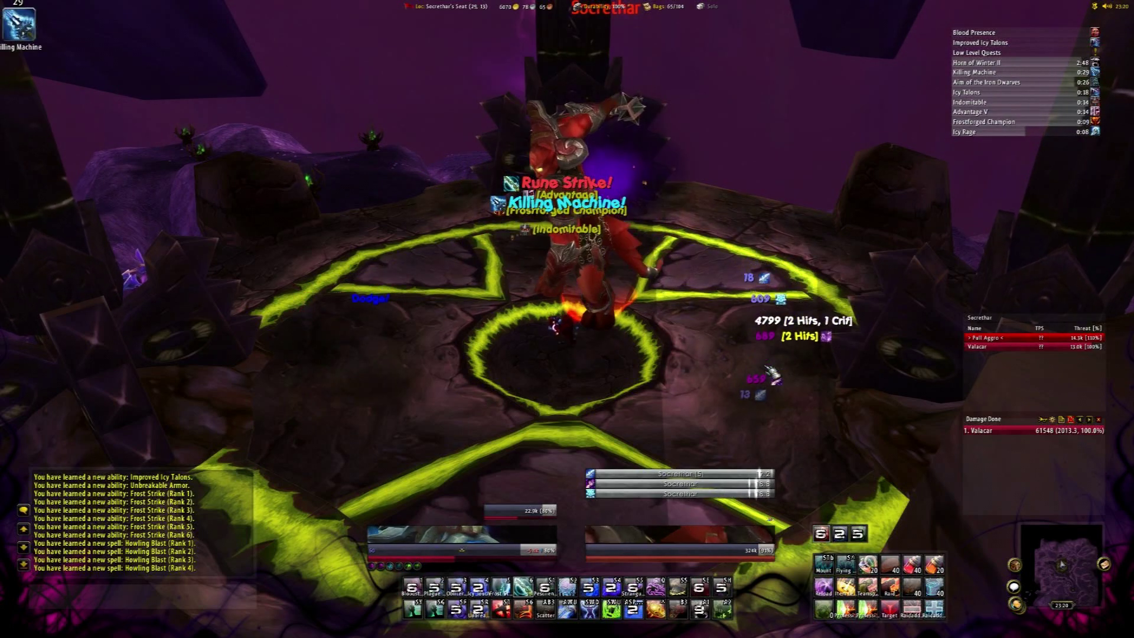
{"action": "key", "text": "5"}
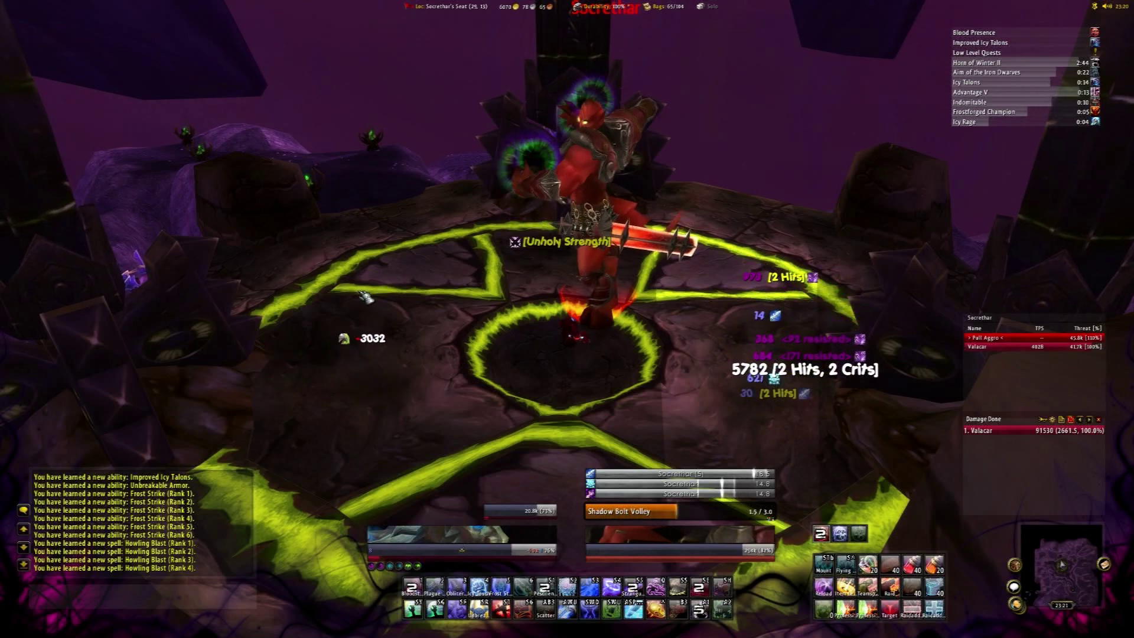
{"action": "key", "text": "4"}
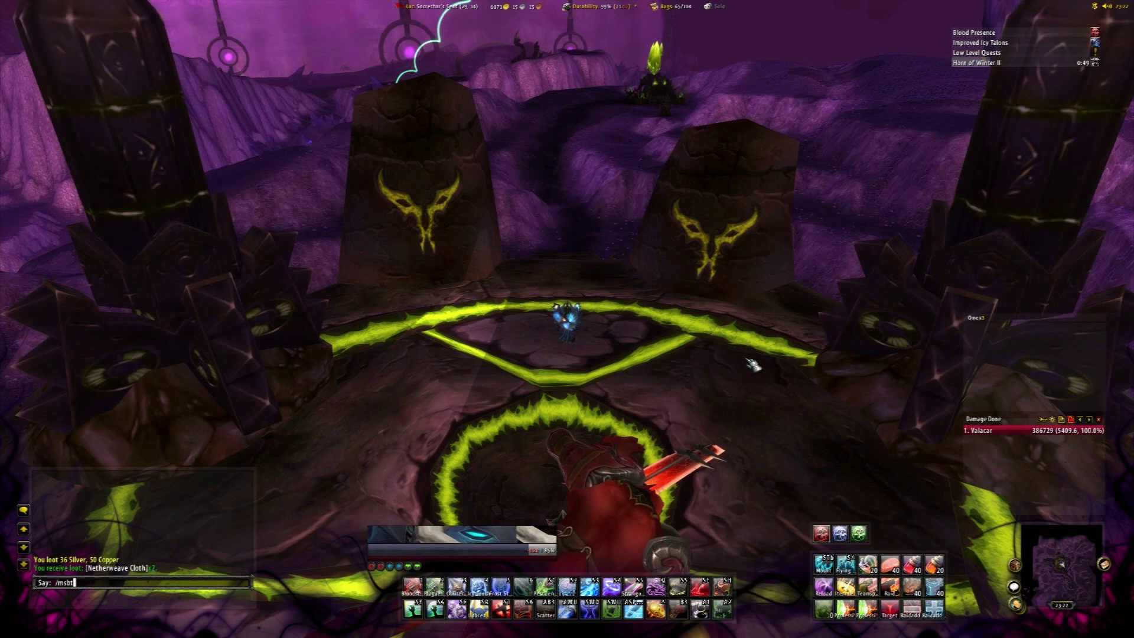
Open the Mik's Scrolling Battle Text options with /msbt and unlock the scroll areas for repositioning
{"action": "key", "text": "Return"}
{"action": "left_click_drag", "start_coordinate": [566, 211], "coordinate": [198, 97]}
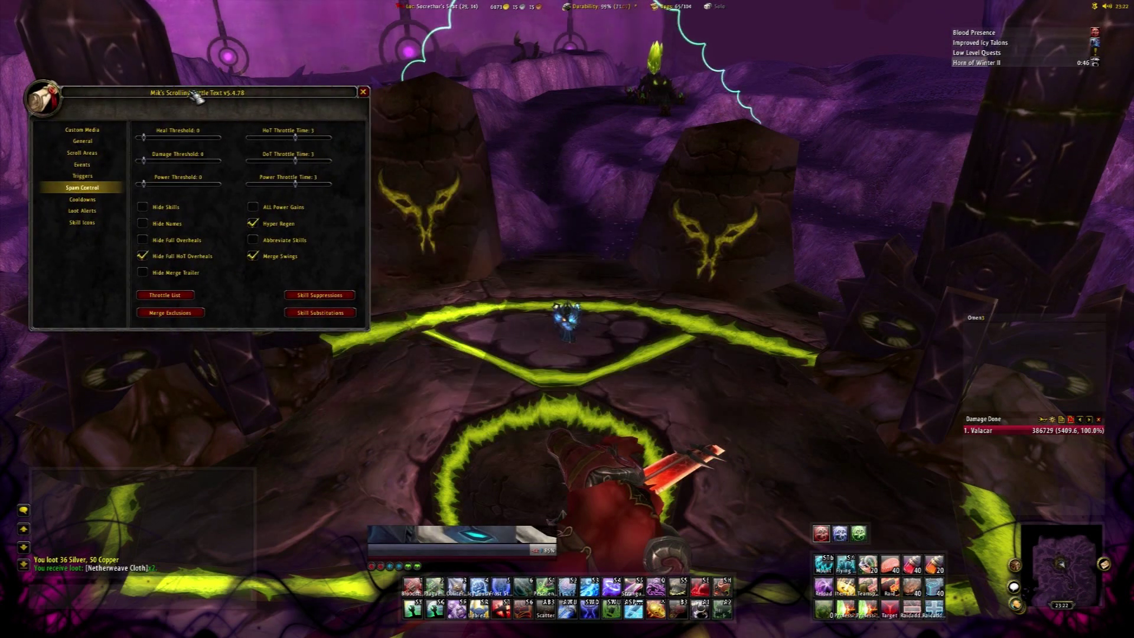
{"action": "left_click", "coordinate": [112, 132]}
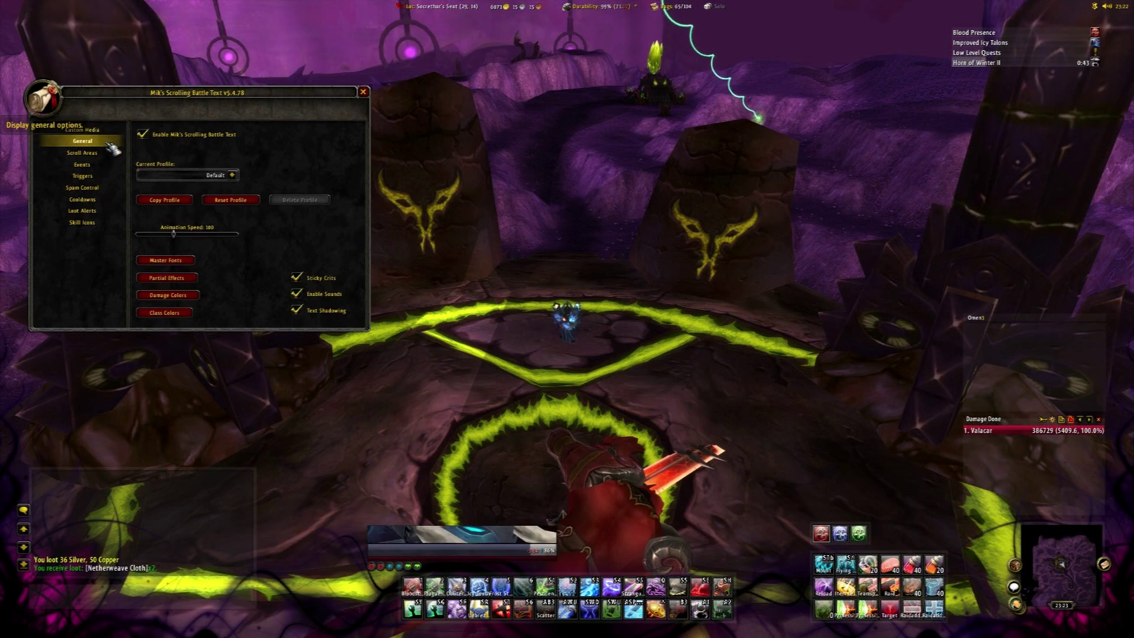
{"action": "left_click", "coordinate": [110, 152]}
{"action": "left_click", "coordinate": [288, 140]}
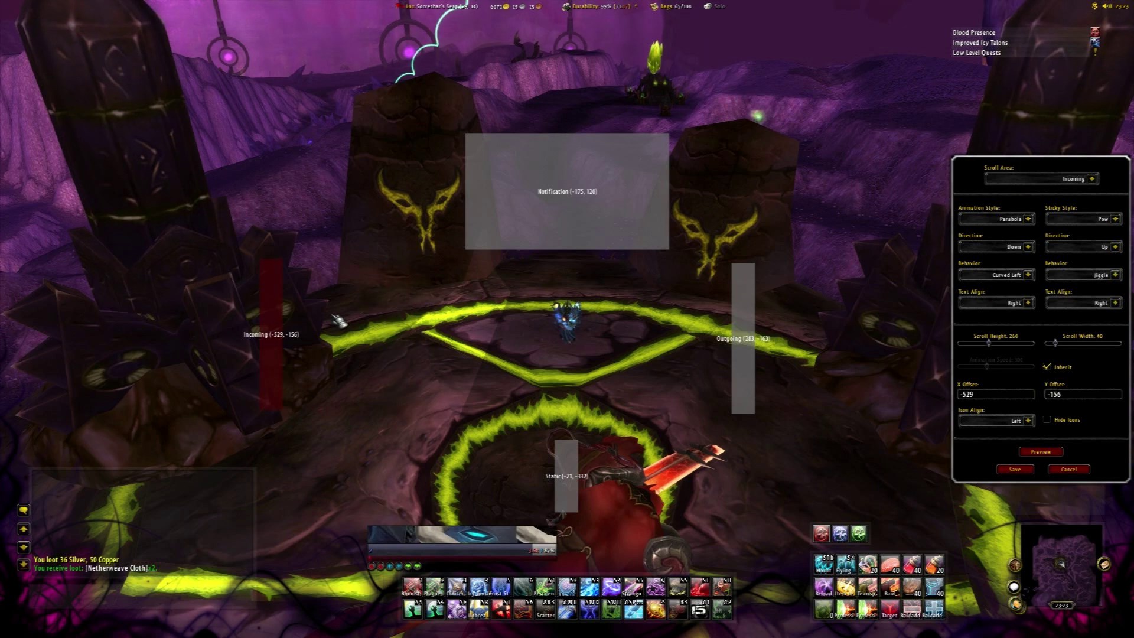
Move the scroll areas: Outgoing to (484, -154), Static to (-19, -256) and Notification to (-160, 228)
{"action": "left_click_drag", "start_coordinate": [756, 316], "coordinate": [801, 352]}
{"action": "left_click_drag", "start_coordinate": [578, 430], "coordinate": [584, 404]}
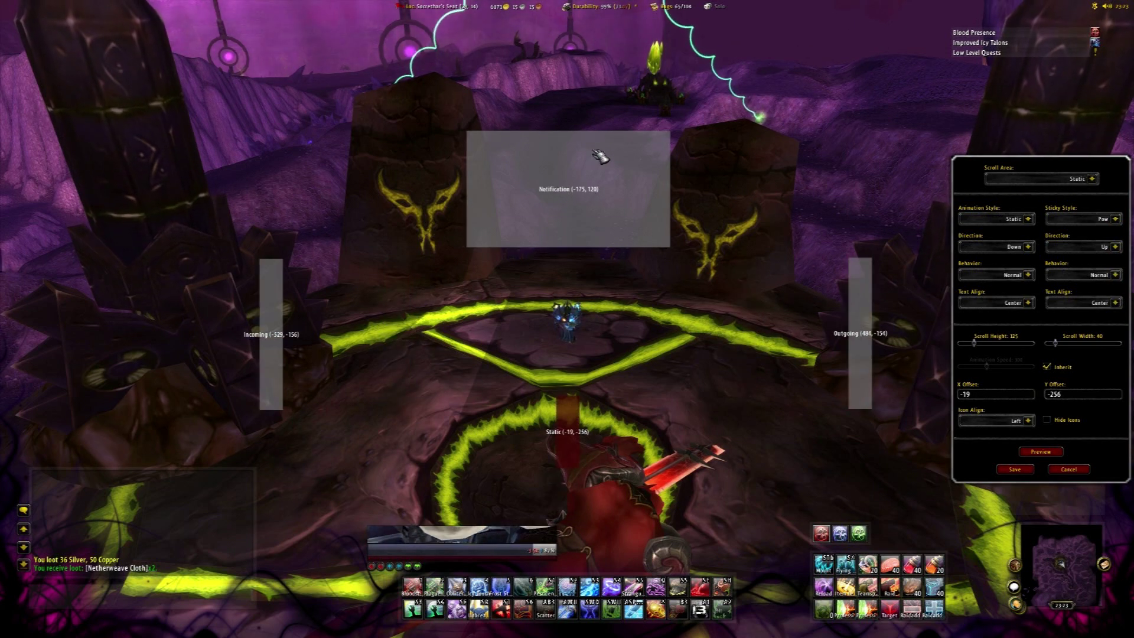
{"action": "left_click_drag", "start_coordinate": [592, 168], "coordinate": [601, 105]}
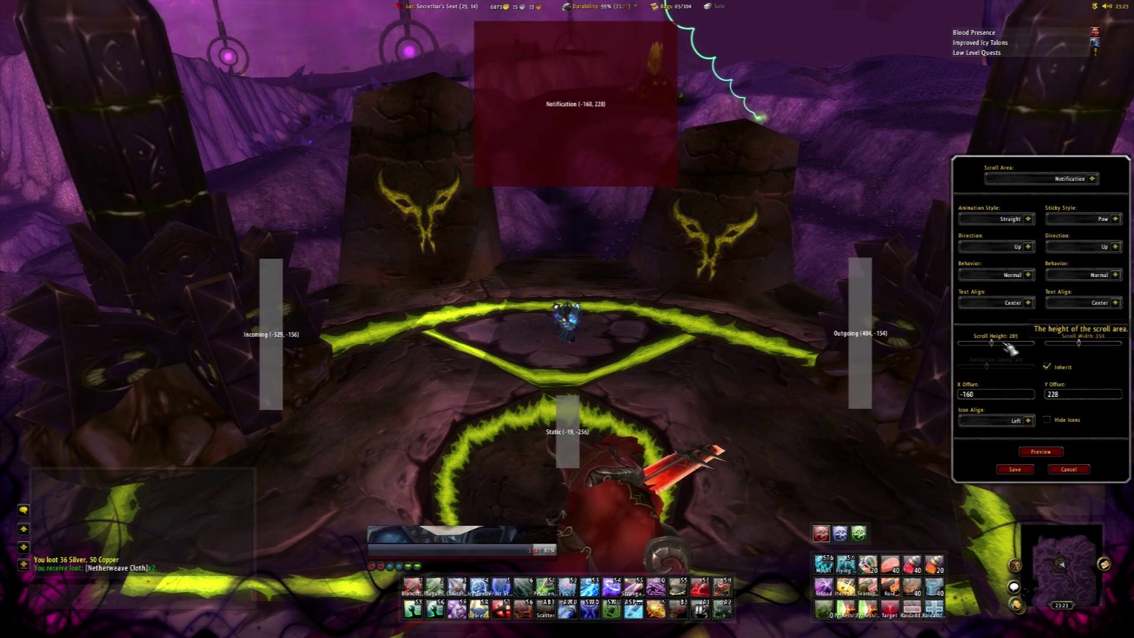